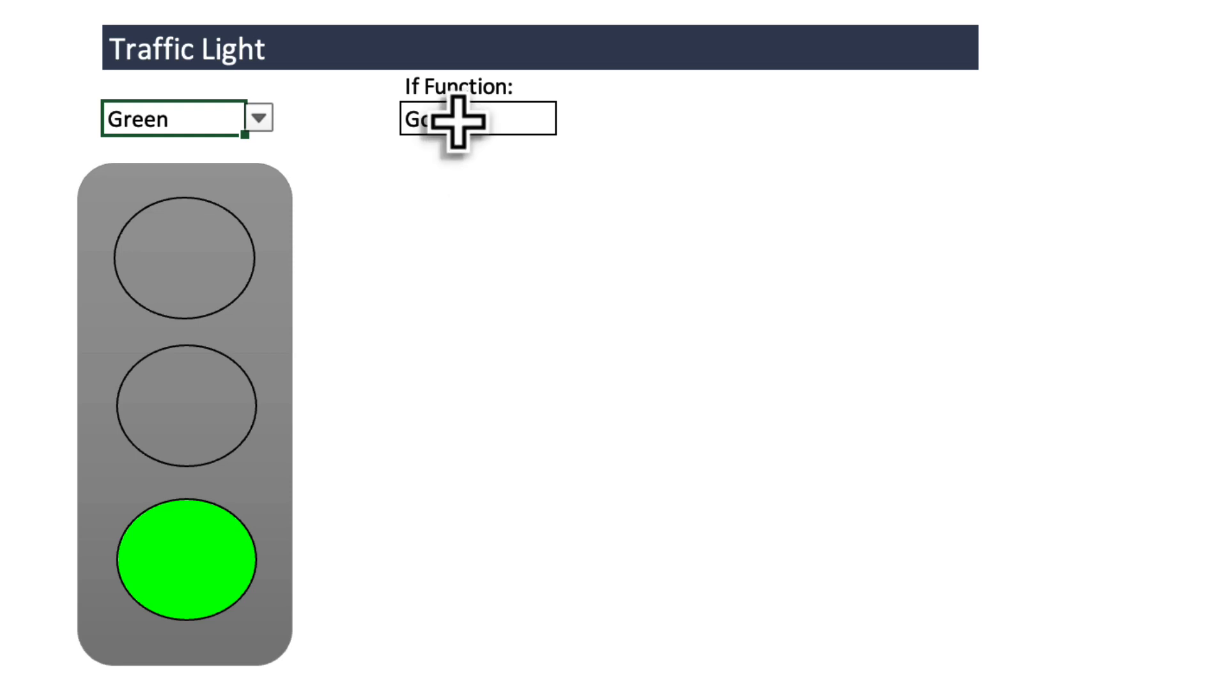
- Replace the contents of the If Function cell D4 with the formula =OR(B4="Red",B4="Amber")
left_click(458, 122)
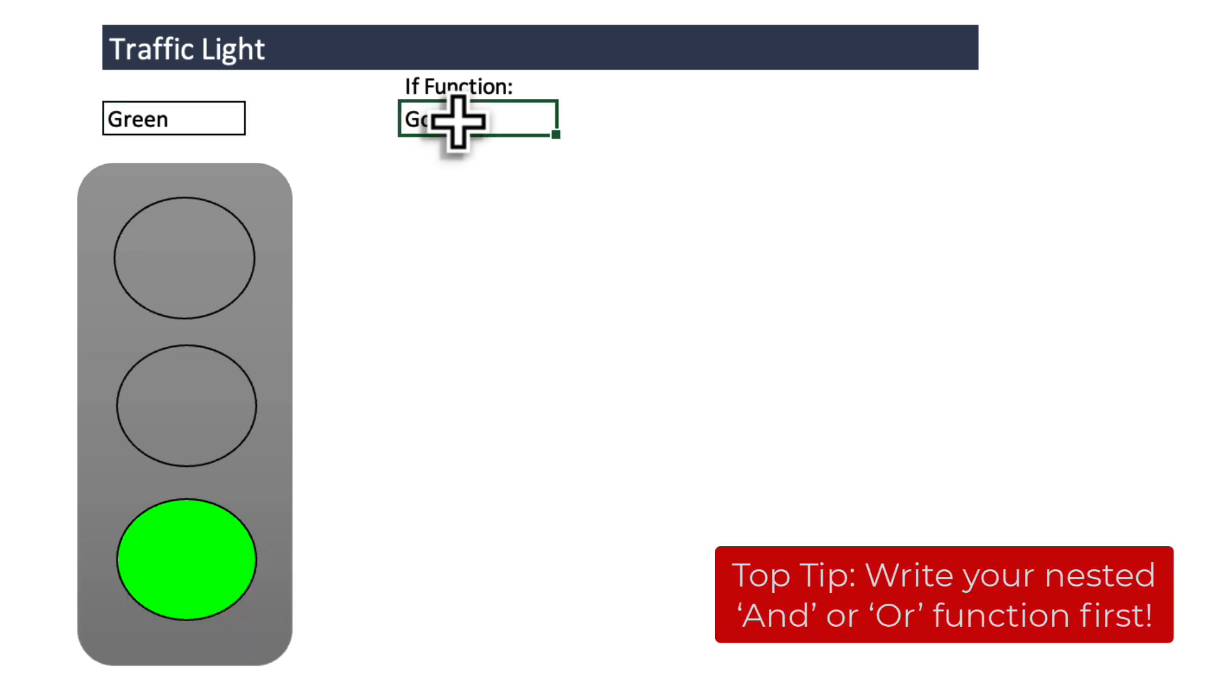
key("Delete")
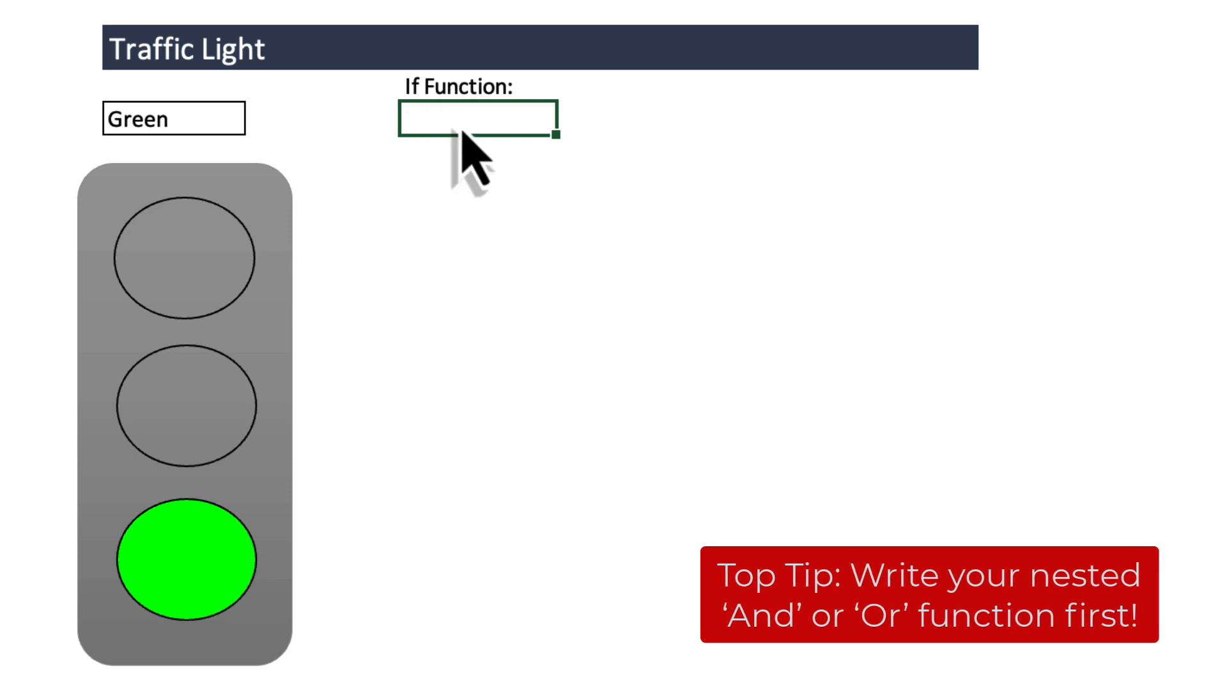
type("=or")
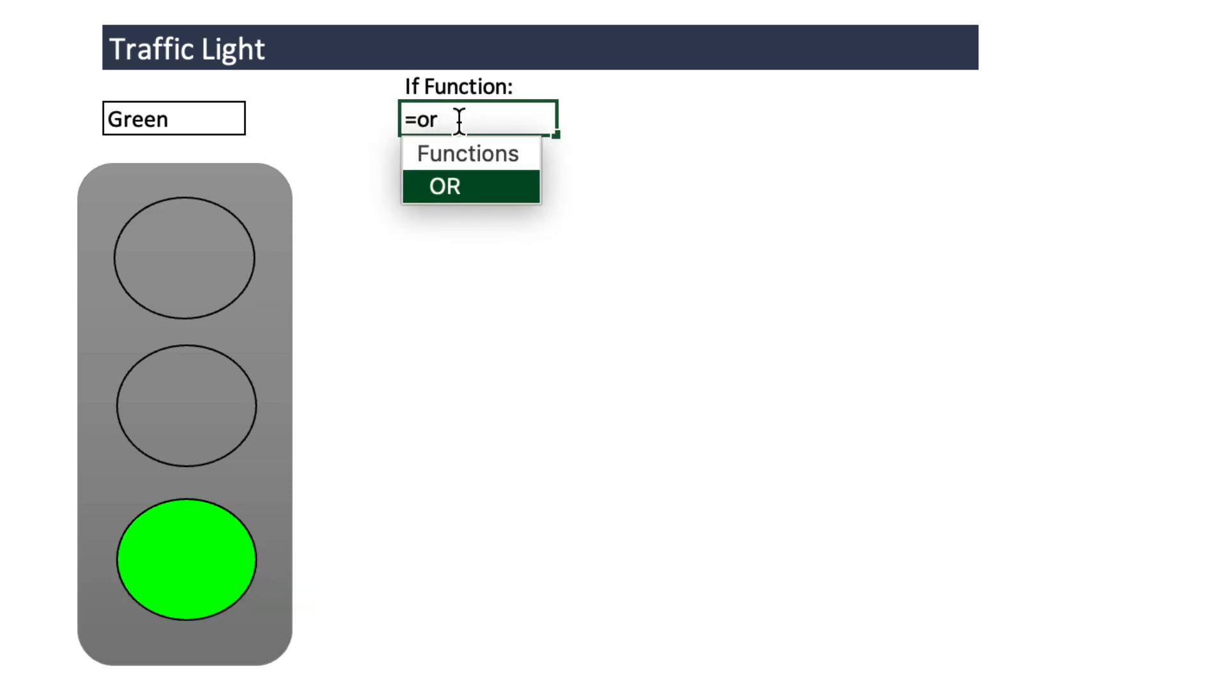
key("Tab")
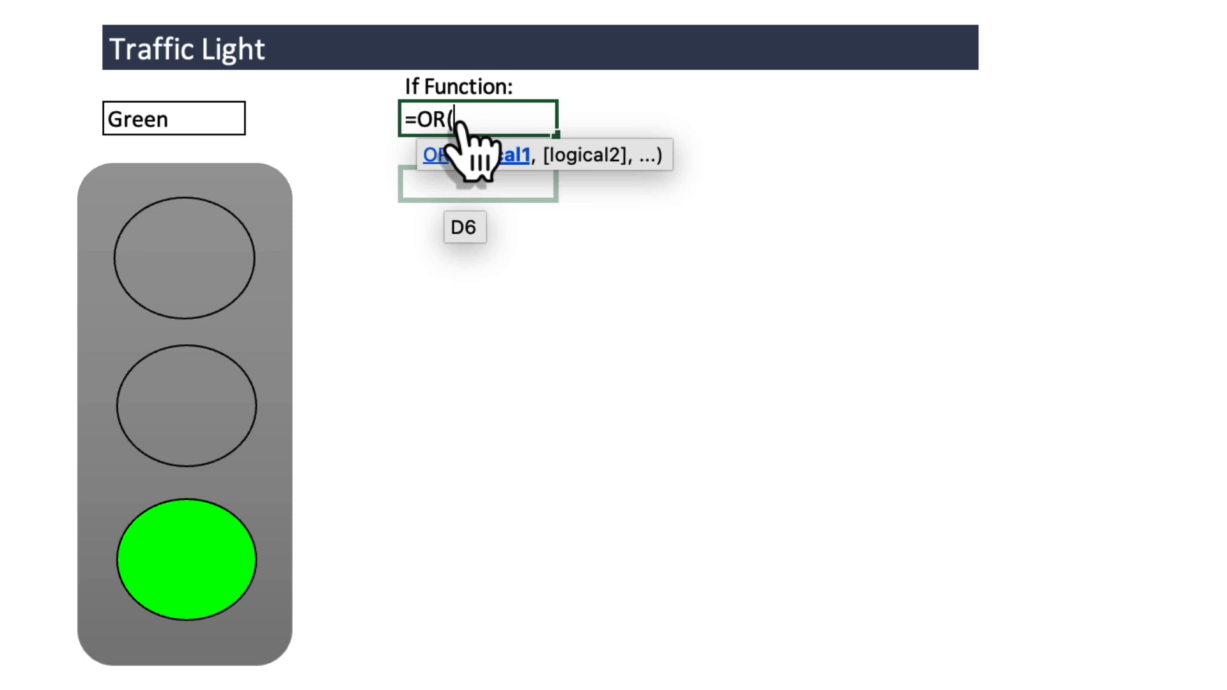
left_click(184, 129)
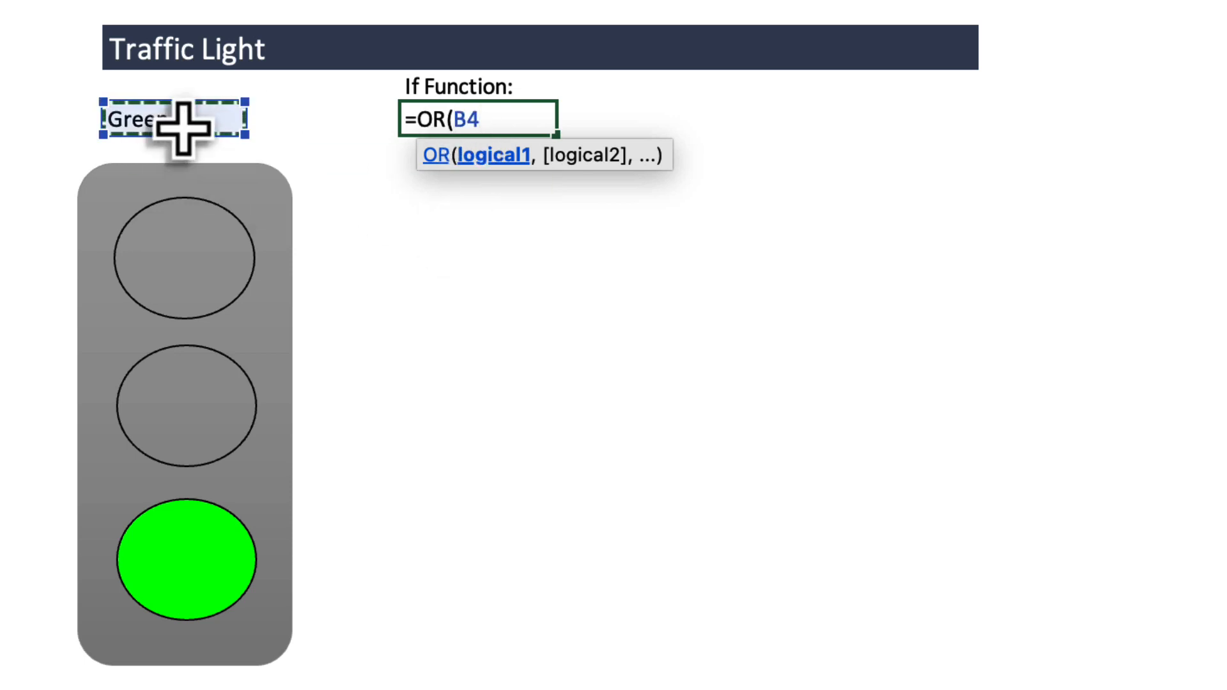
type("=R")
key("BackSpace")
type("\"Re")
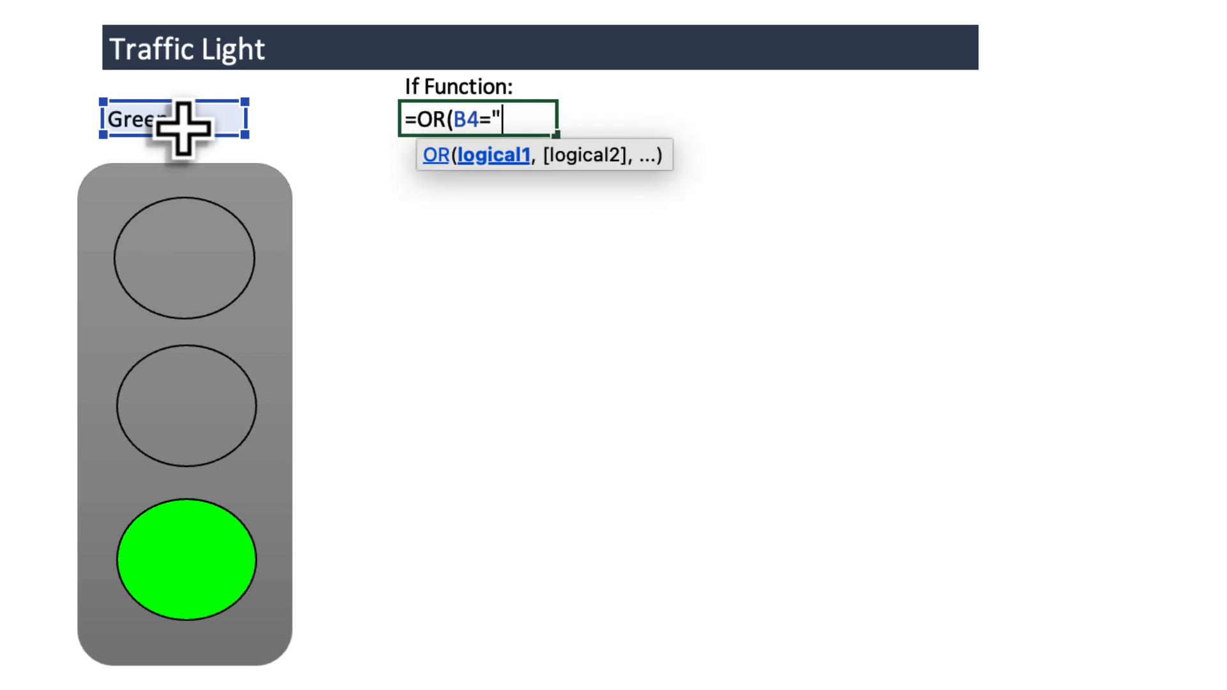
type("d\",b4")
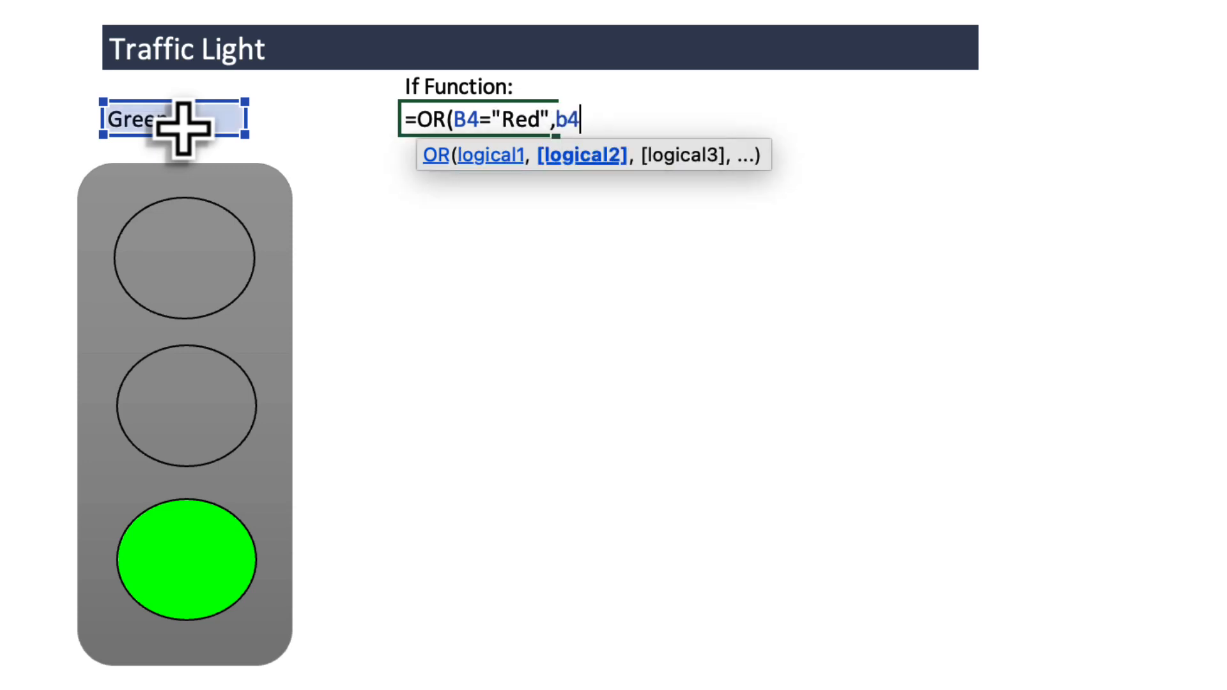
type("=\"Amber\")")
key("Return")
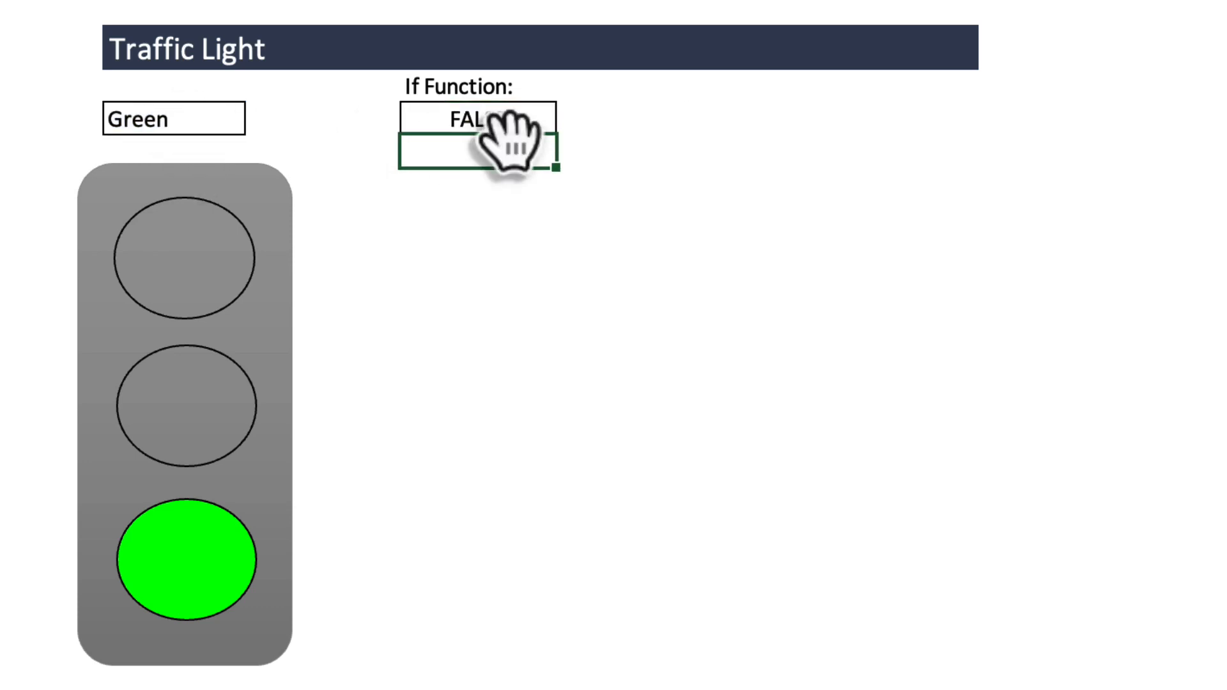
- Test the OR formula by changing the traffic light colour in B4 to Amber and then to Red
left_click(201, 120)
left_click(258, 117)
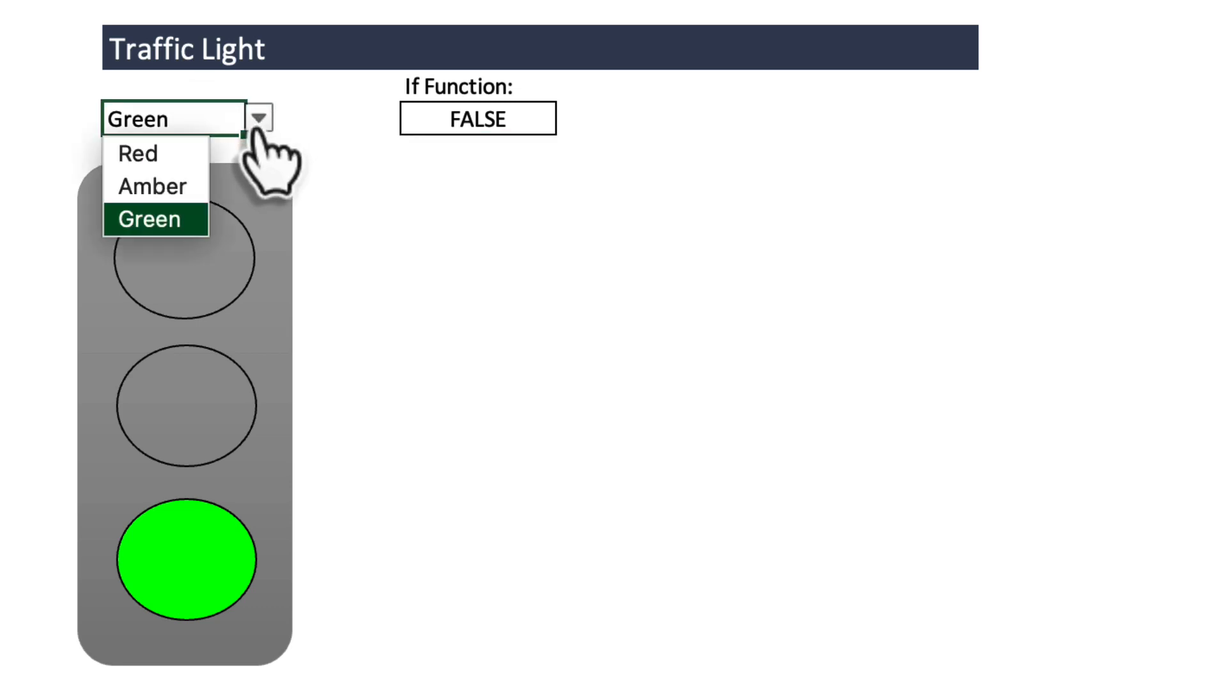
left_click(191, 200)
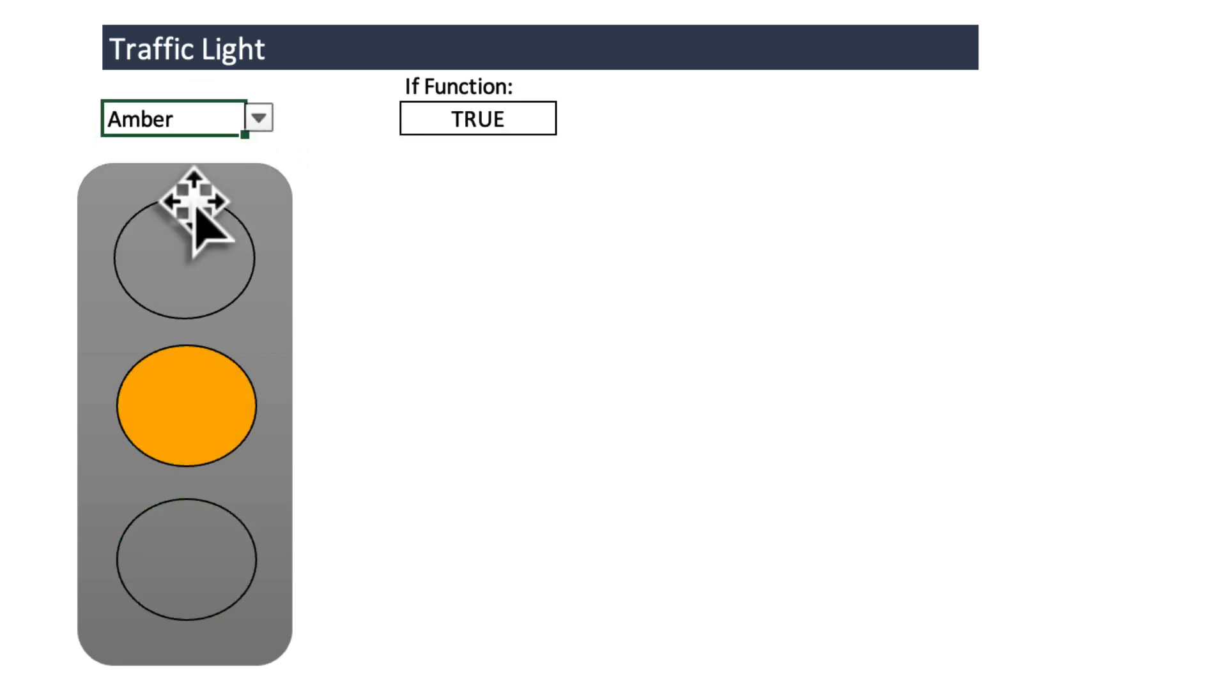
left_click(258, 119)
left_click(160, 155)
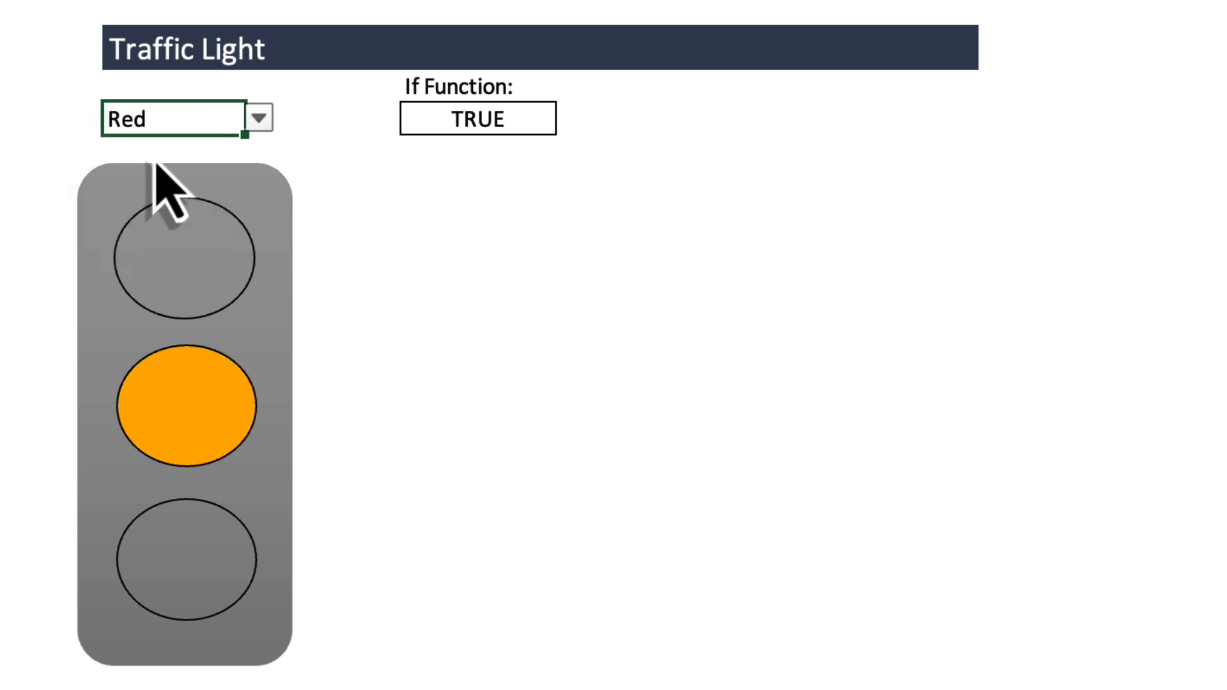
- Wrap the OR formula in D4 in an IF function that returns "Stop" if true and "Go" if false
left_click(504, 126)
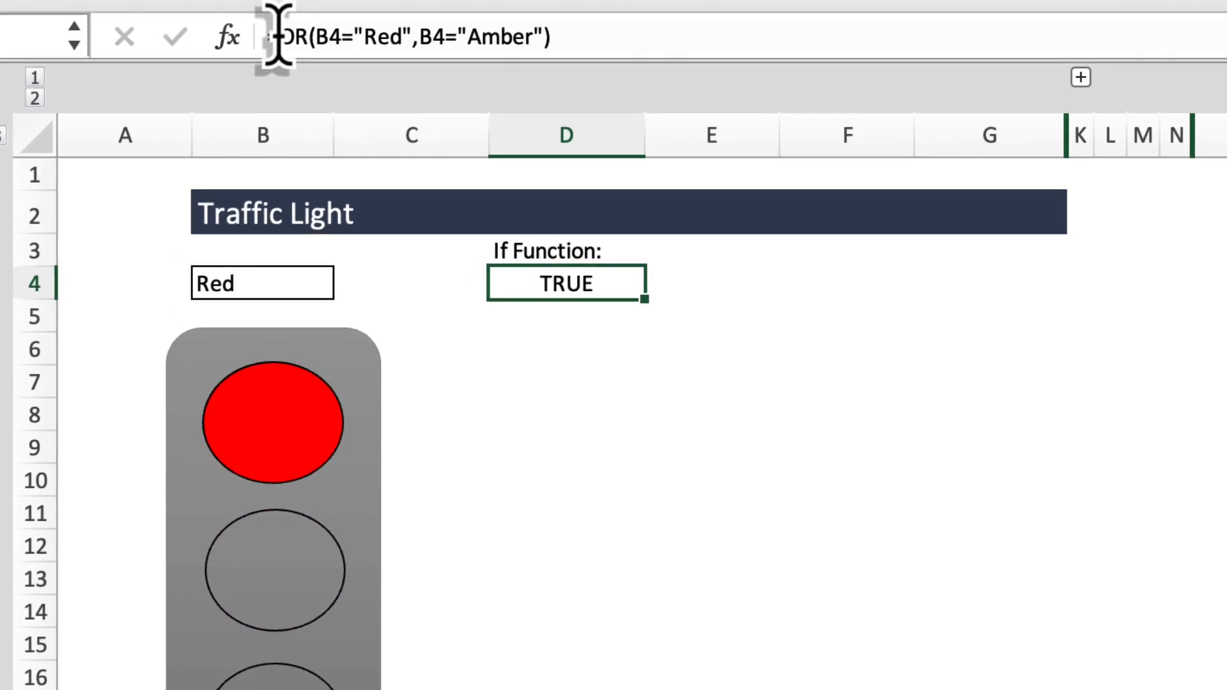
left_click(278, 36)
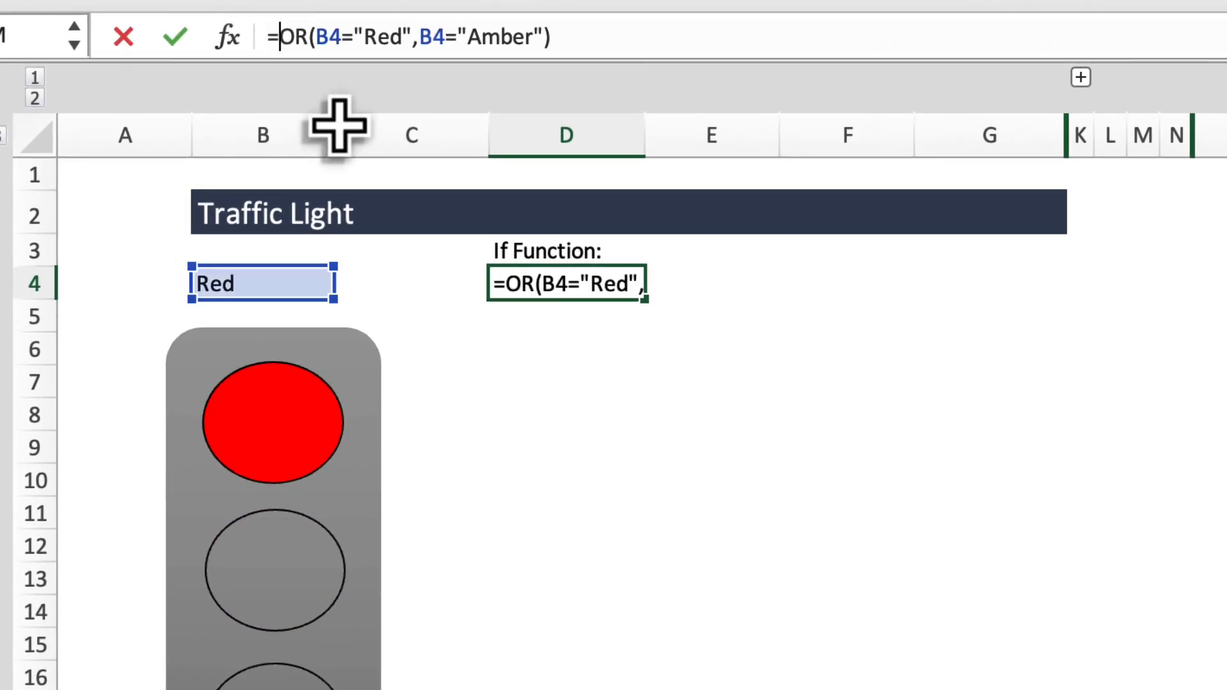
type("if(")
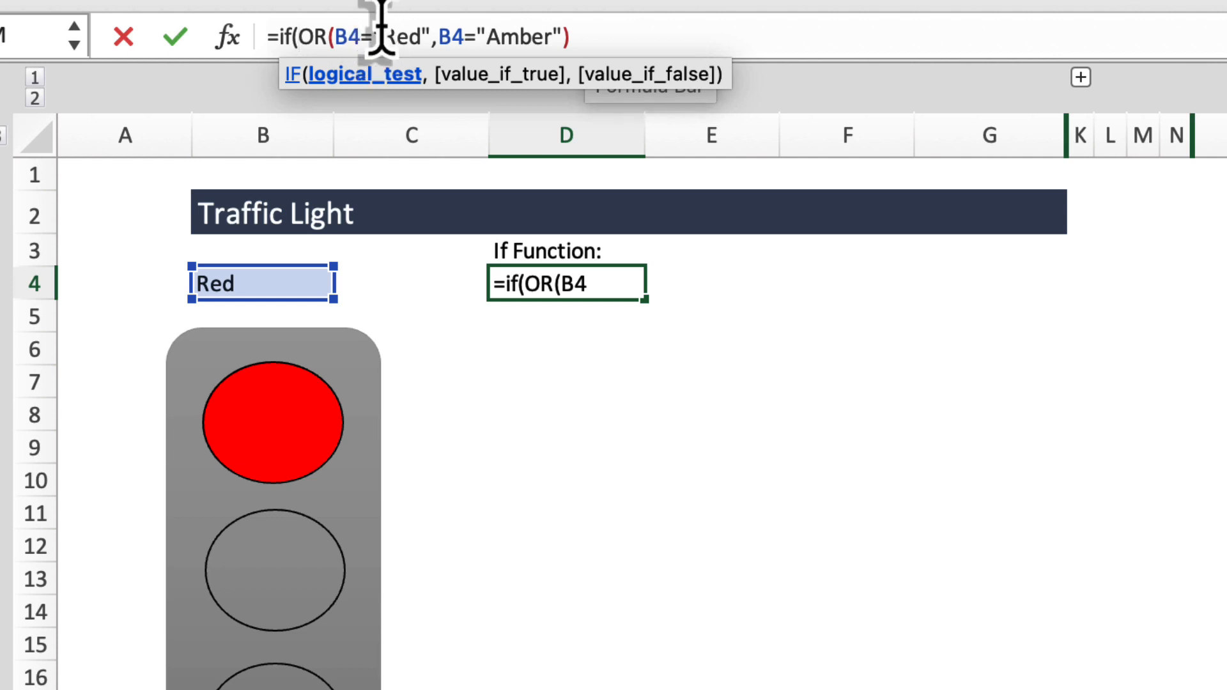
left_click(601, 38)
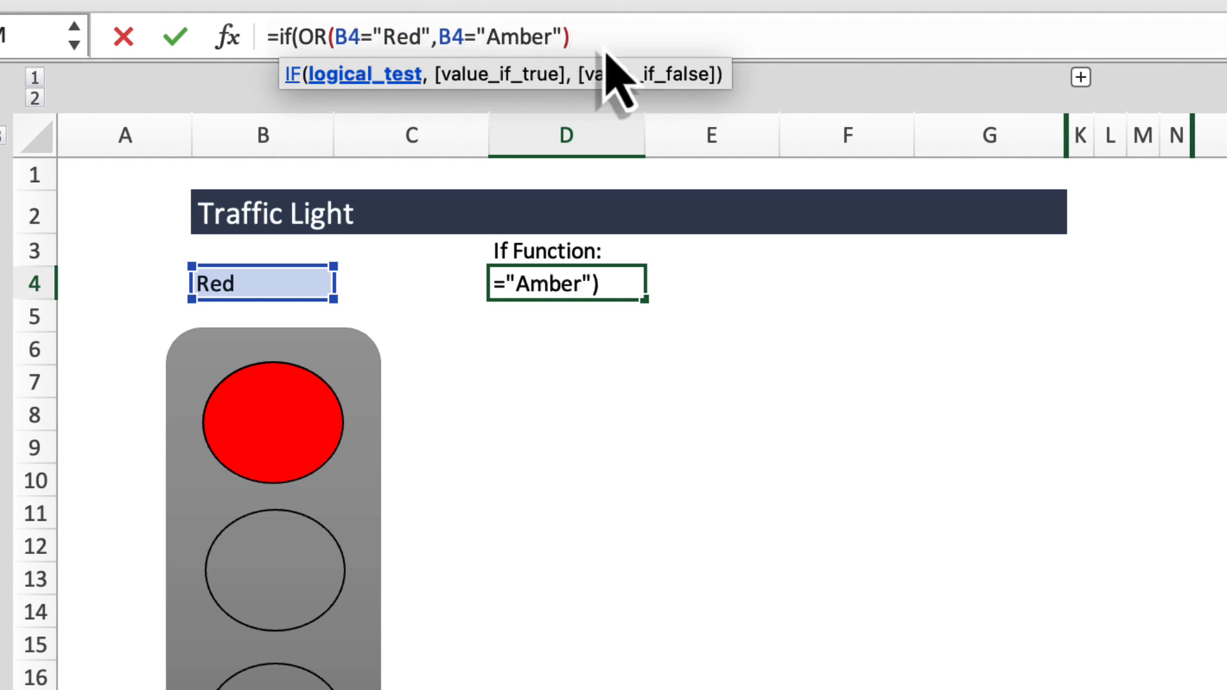
type(",")
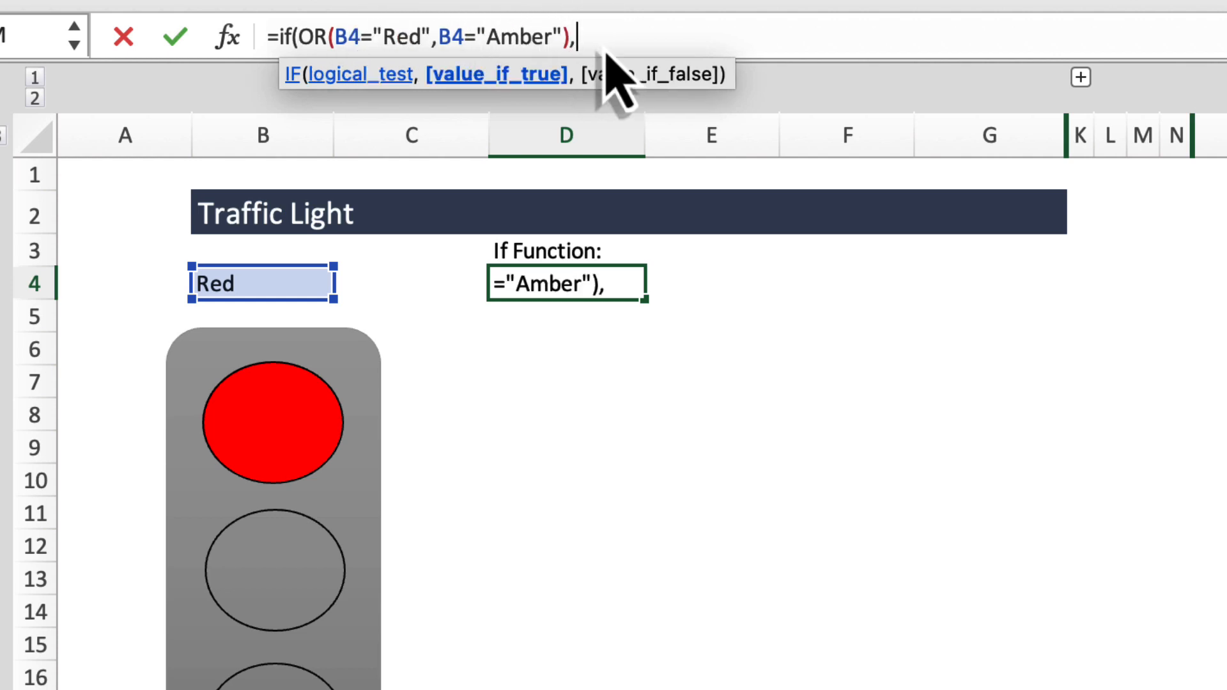
type("\"St")
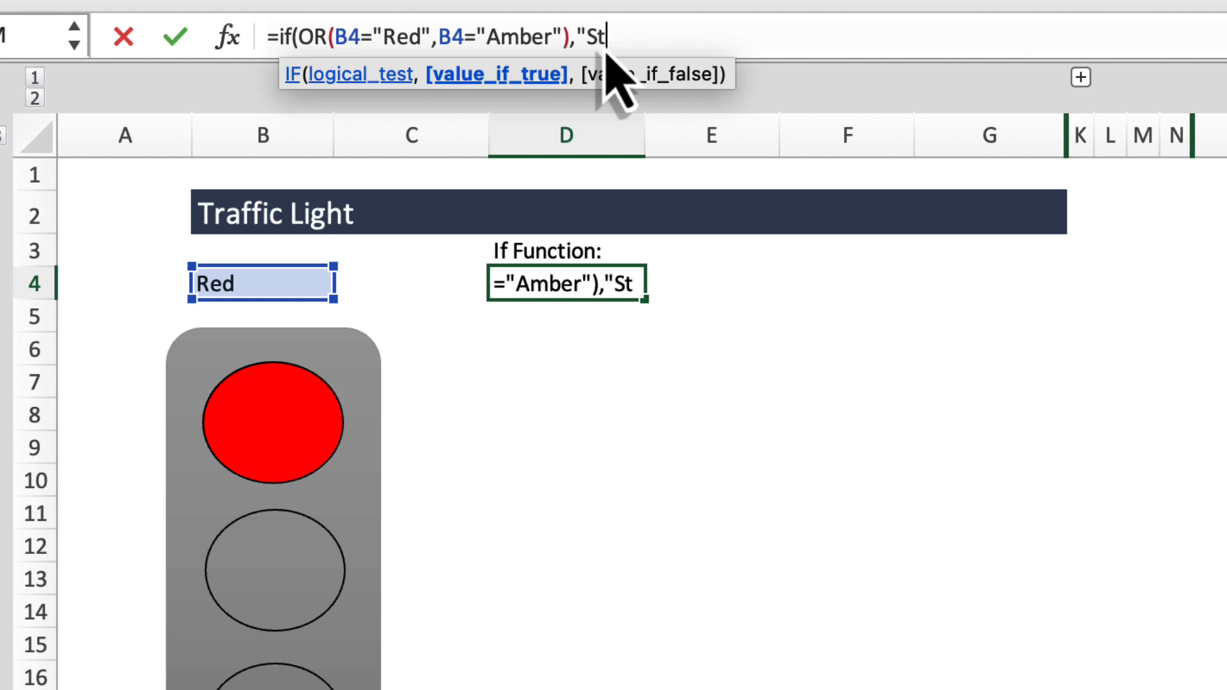
type("op\",")
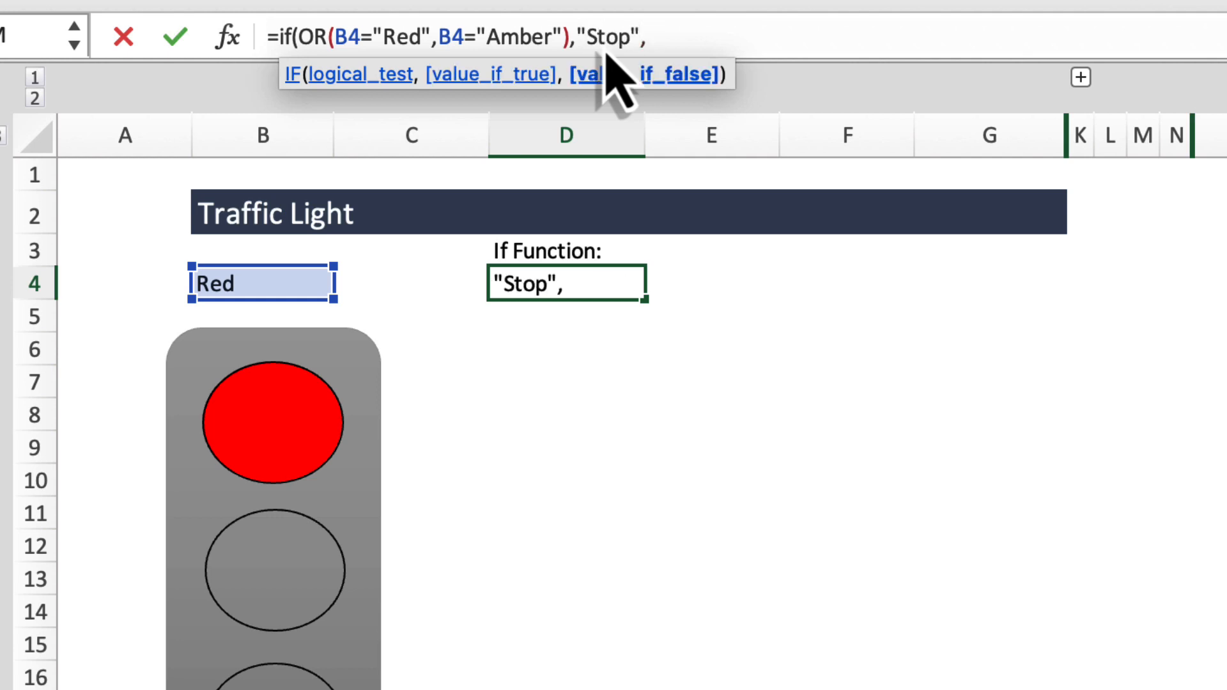
type("\"Go\")")
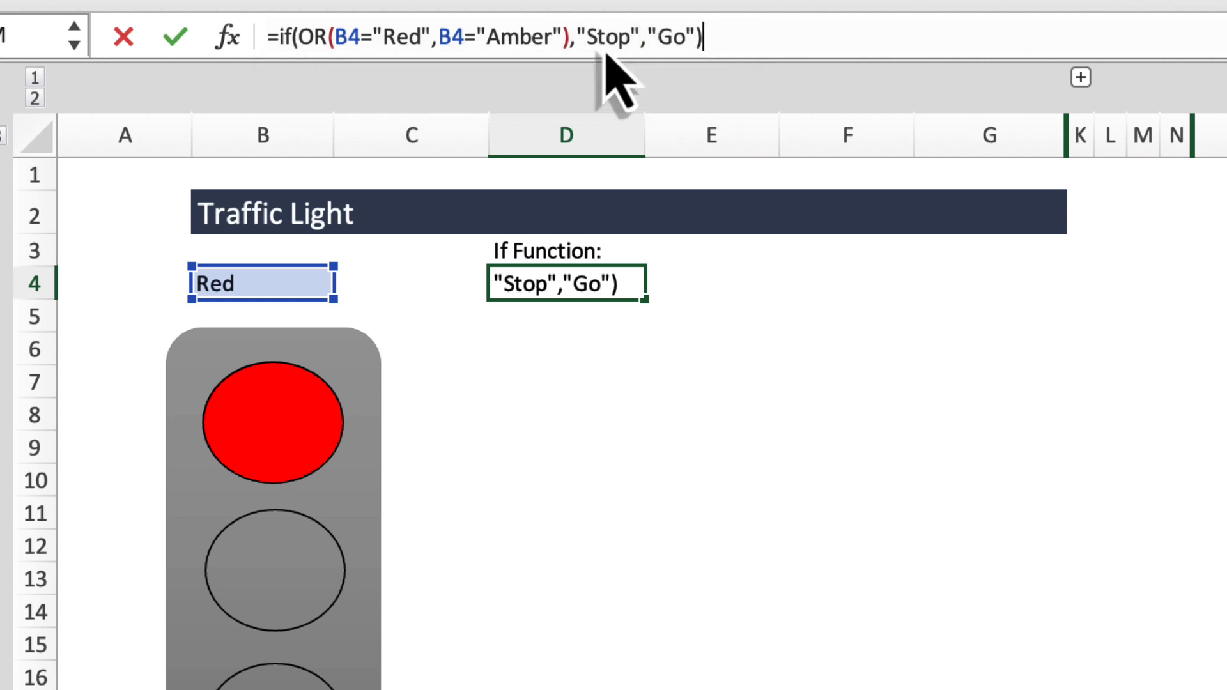
key("Return")
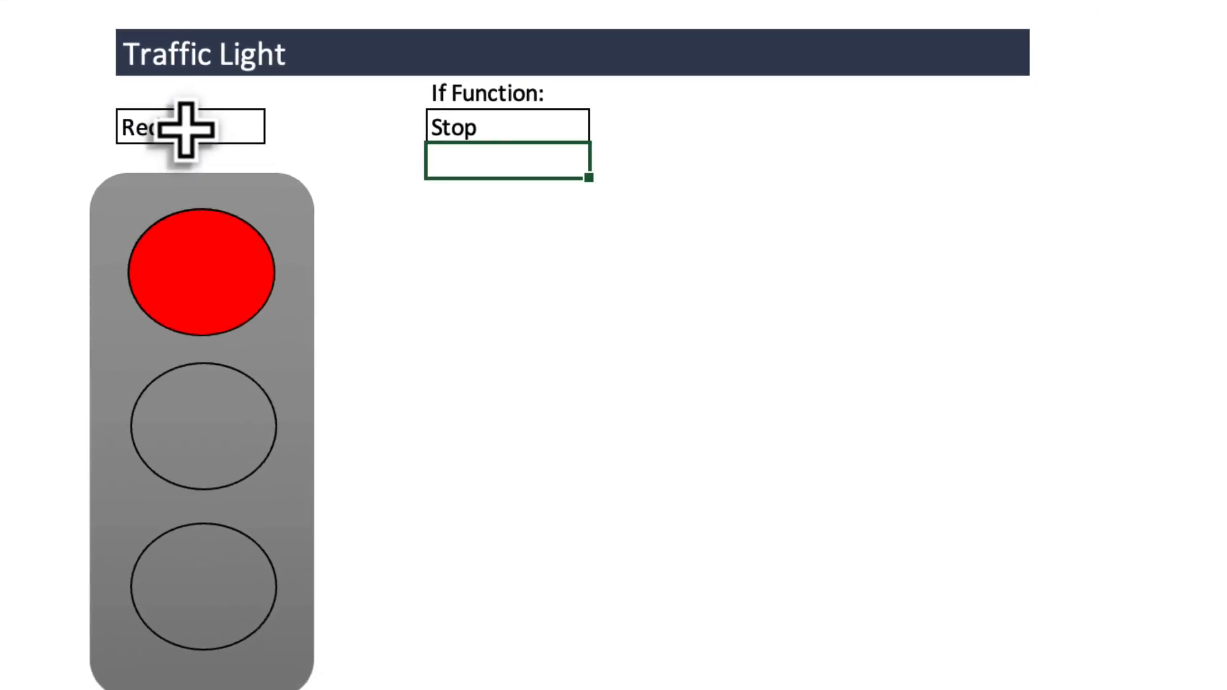
- Check the IF formula by setting the traffic light colour in B4 to Amber and then to Green
left_click(258, 283)
left_click(275, 117)
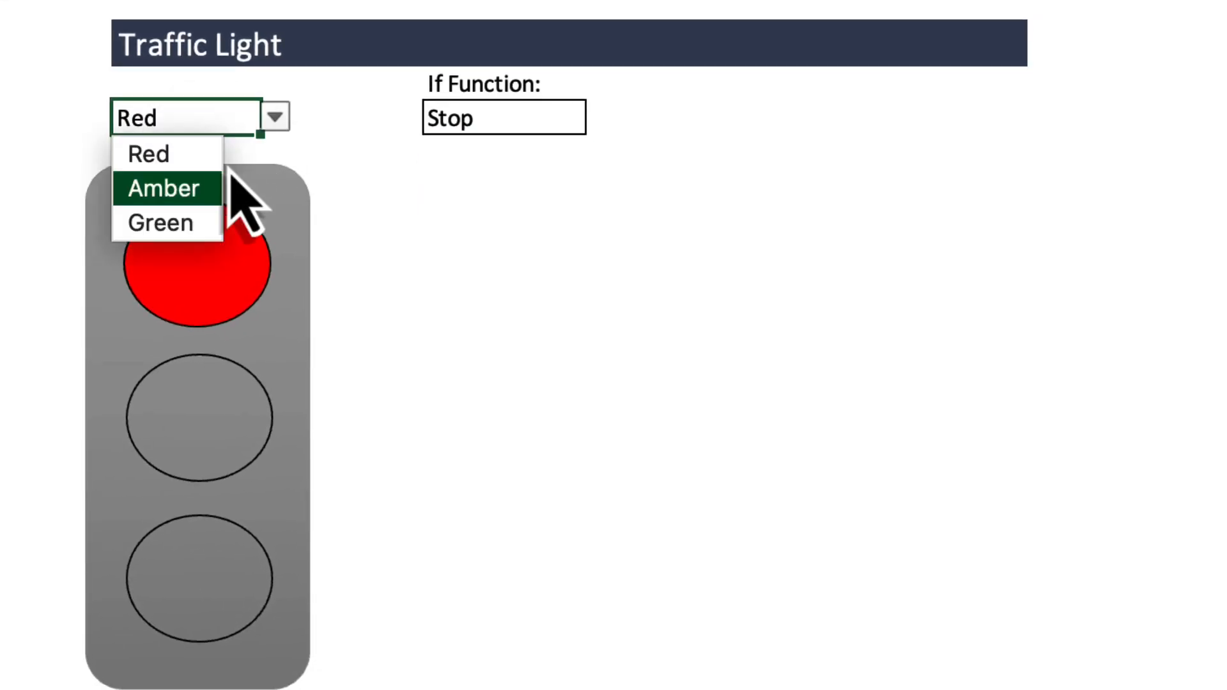
left_click(181, 187)
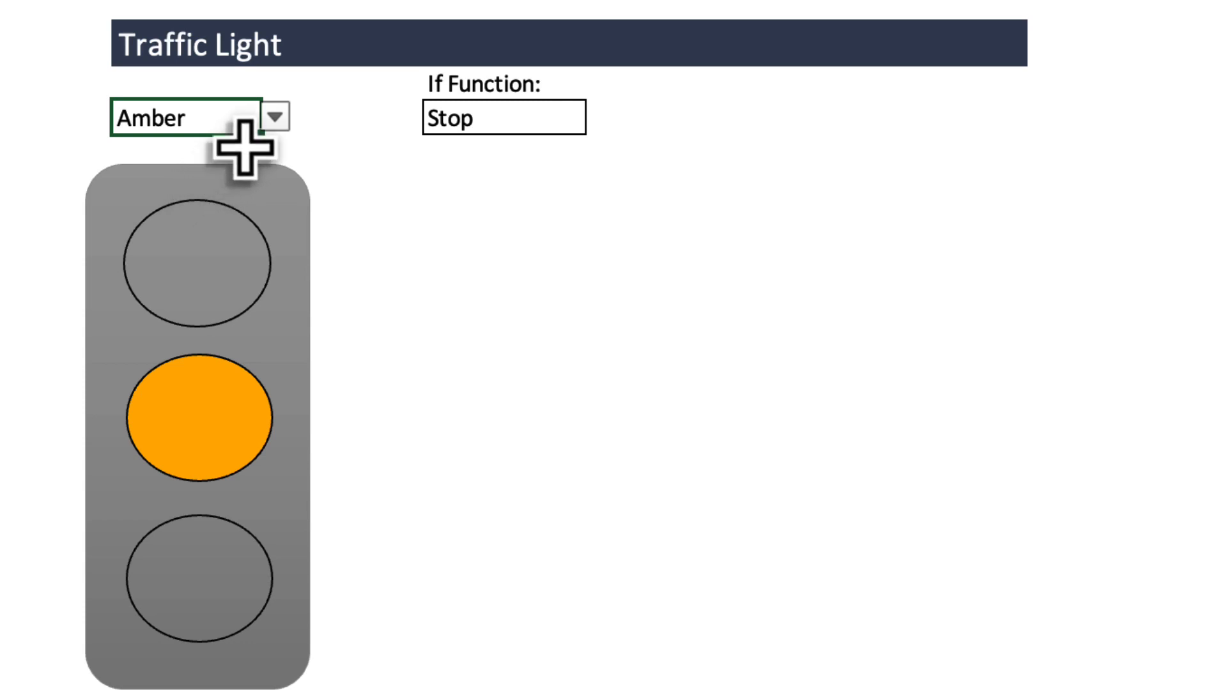
left_click(275, 117)
left_click(191, 235)
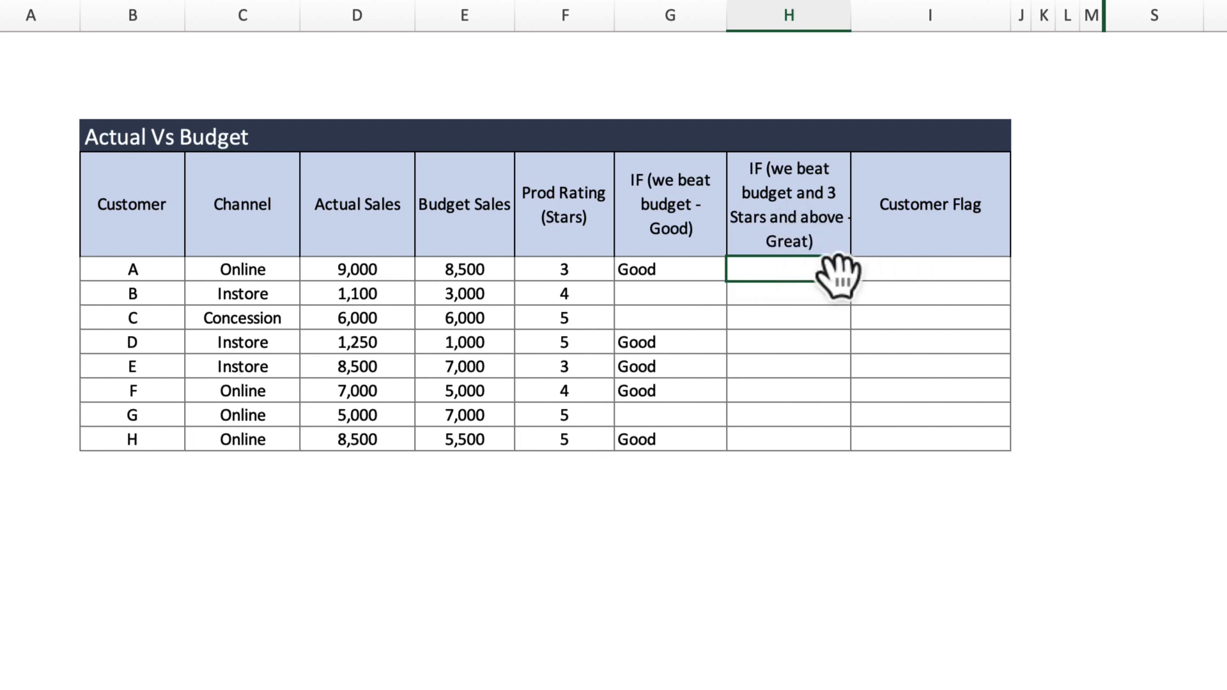
- Enter =AND(D32>E32,F32>=3) in H32 to test customer A for beating budget with a rating of at least 3 stars
type("=an")
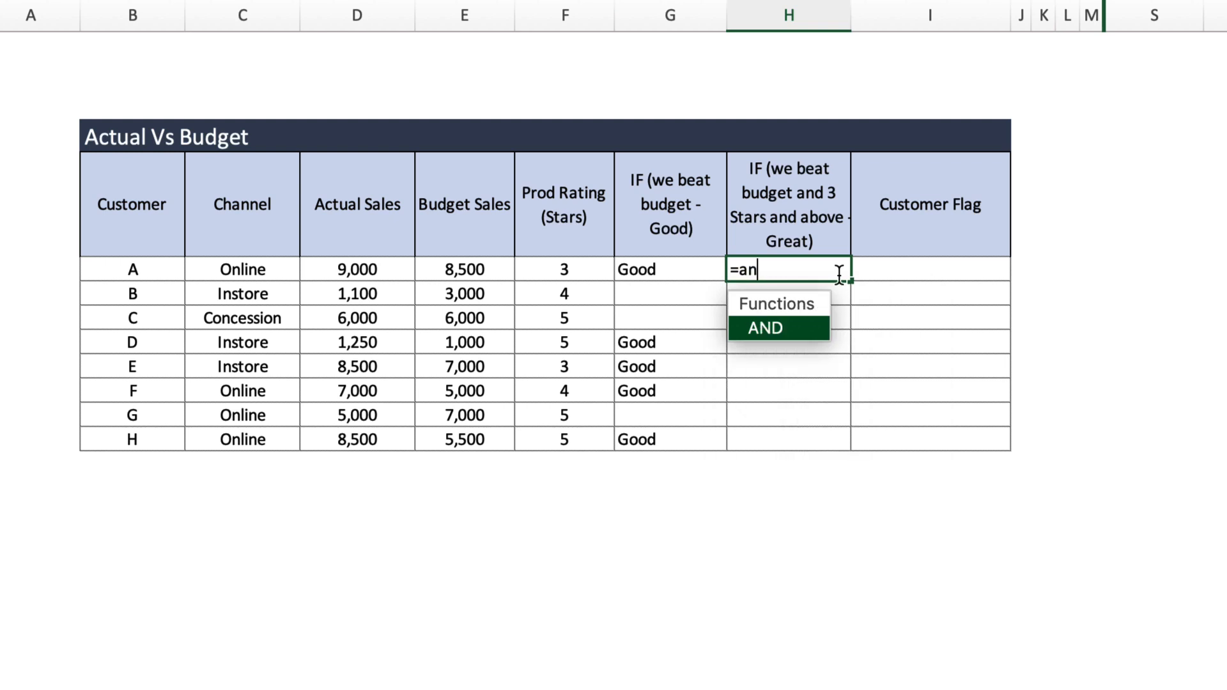
key("Tab")
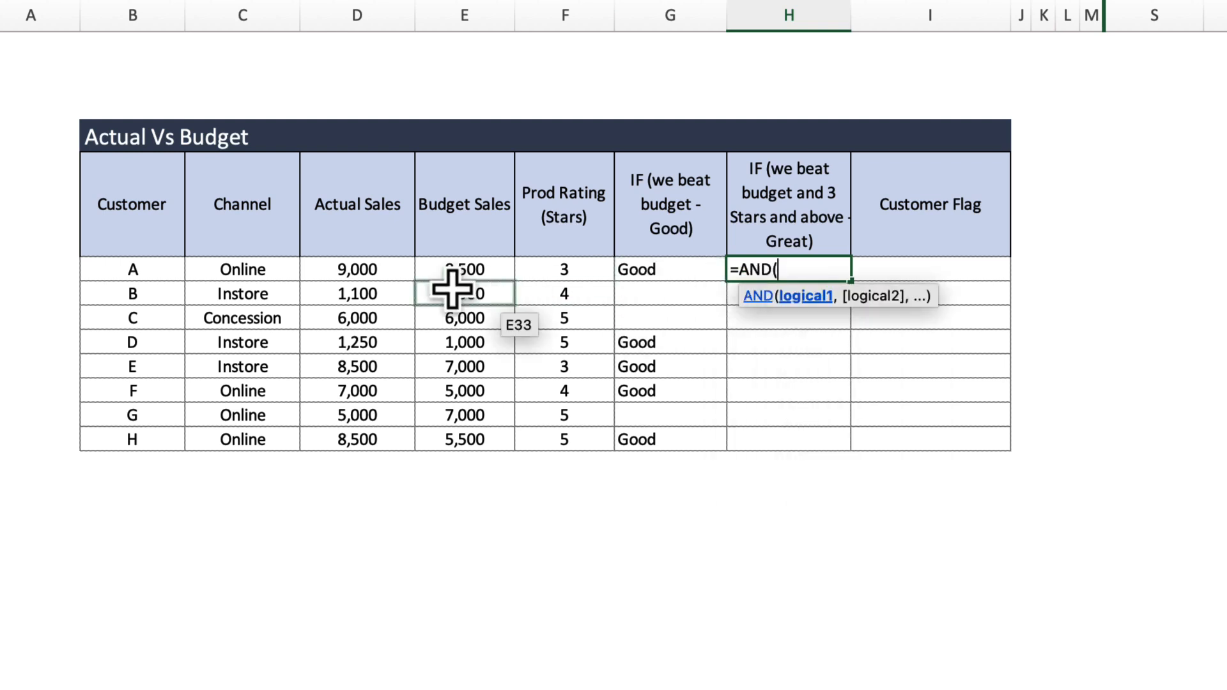
left_click(353, 271)
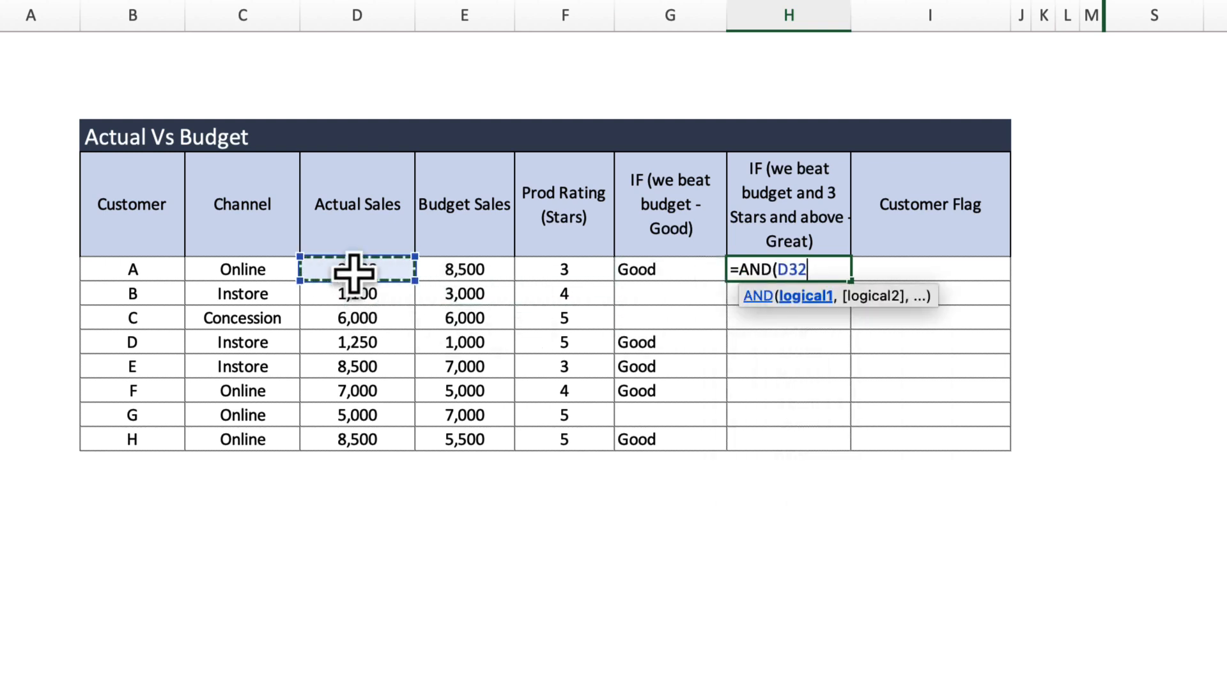
type(">")
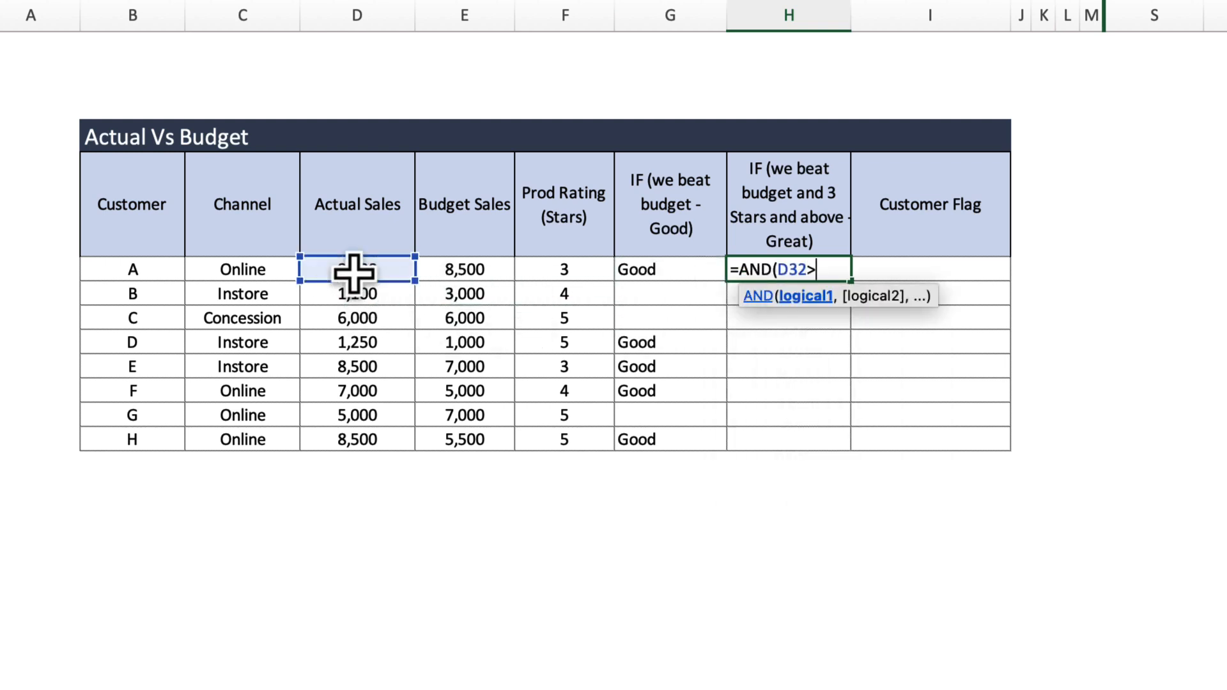
left_click(459, 267)
type(",")
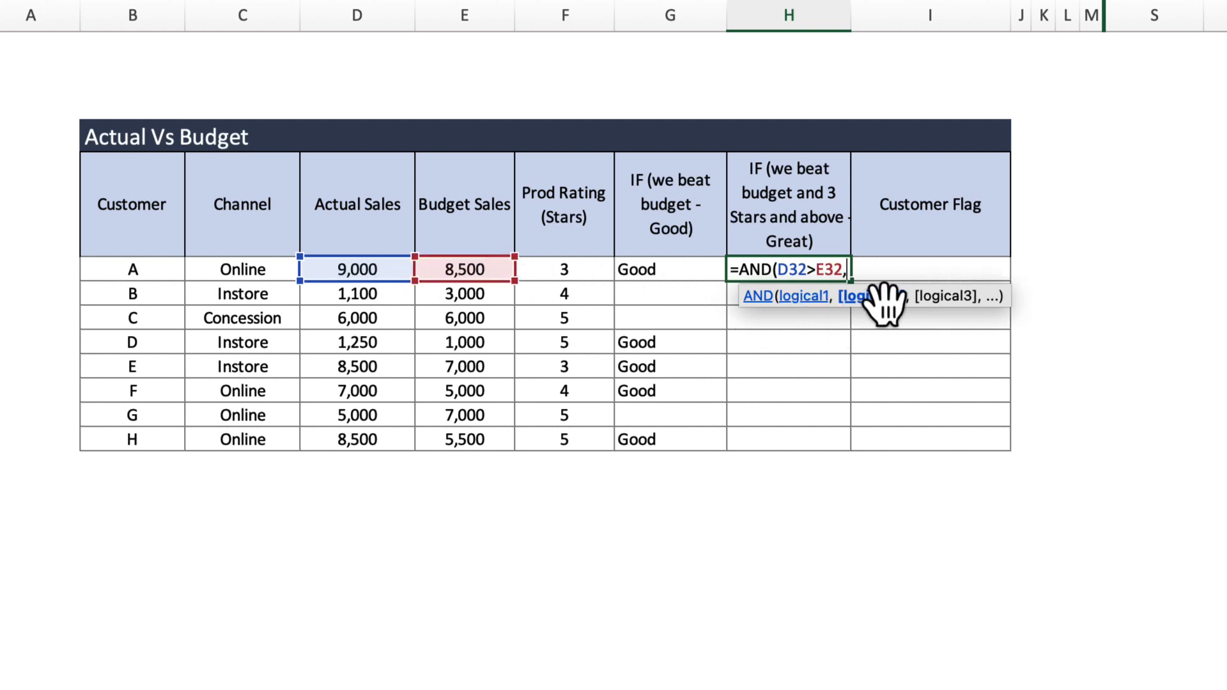
left_click(579, 269)
type(">")
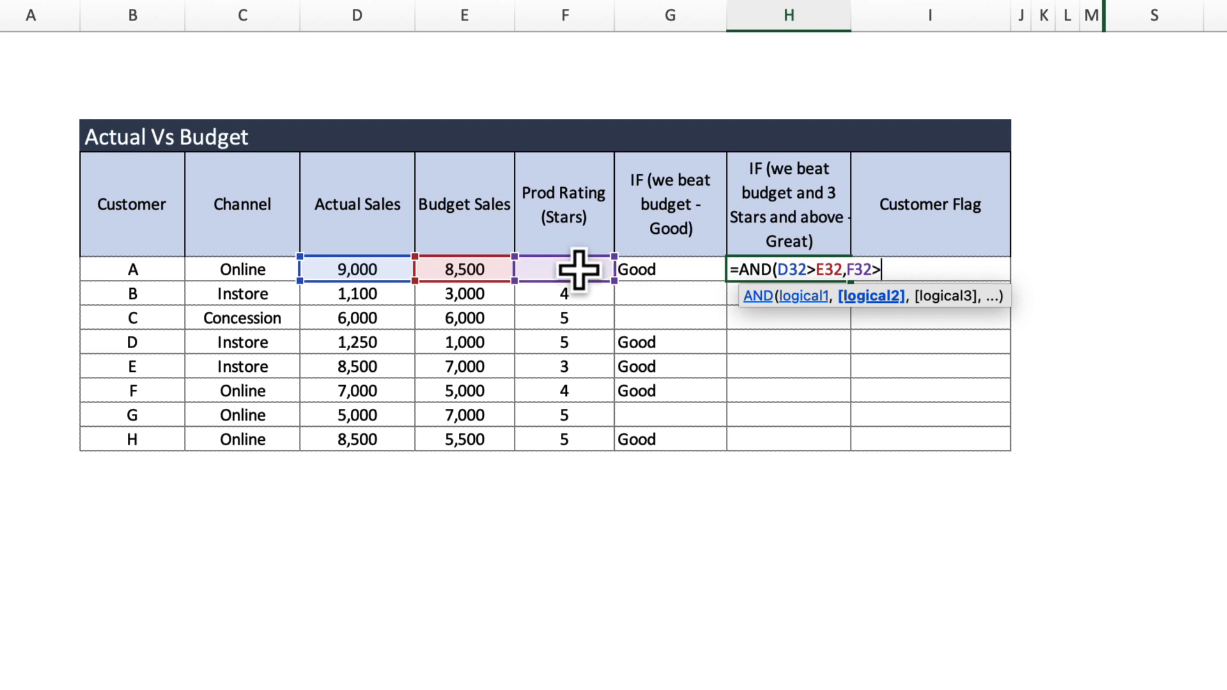
type("=3)")
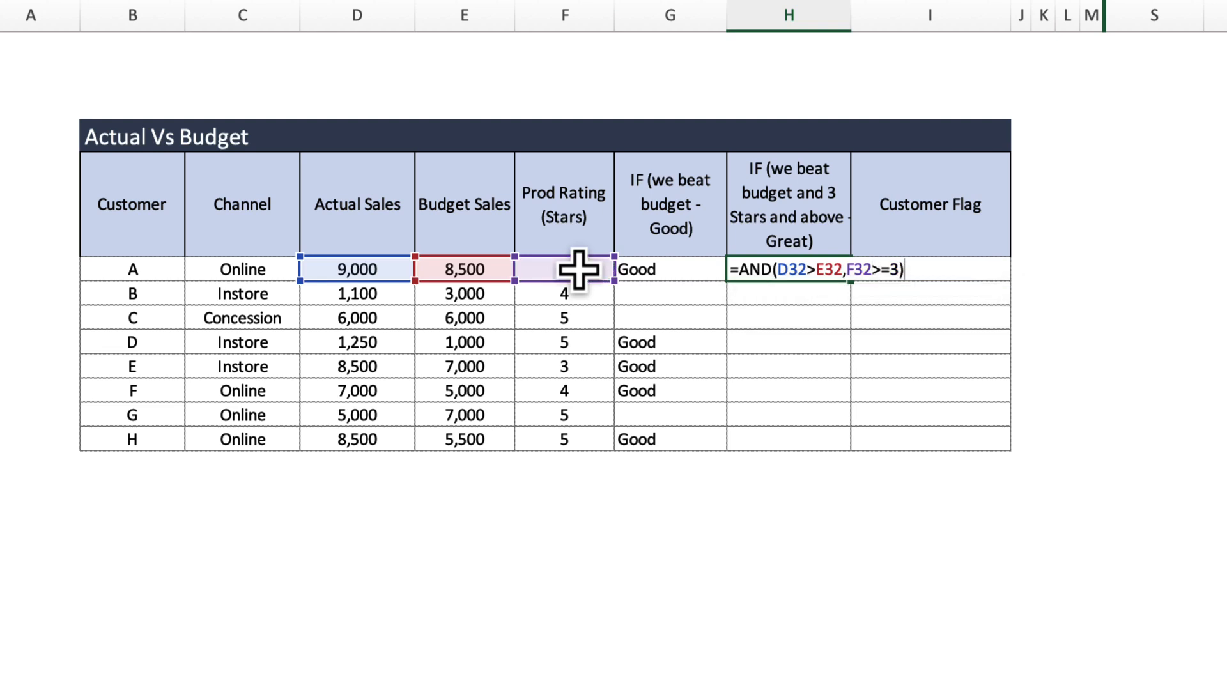
key("Return")
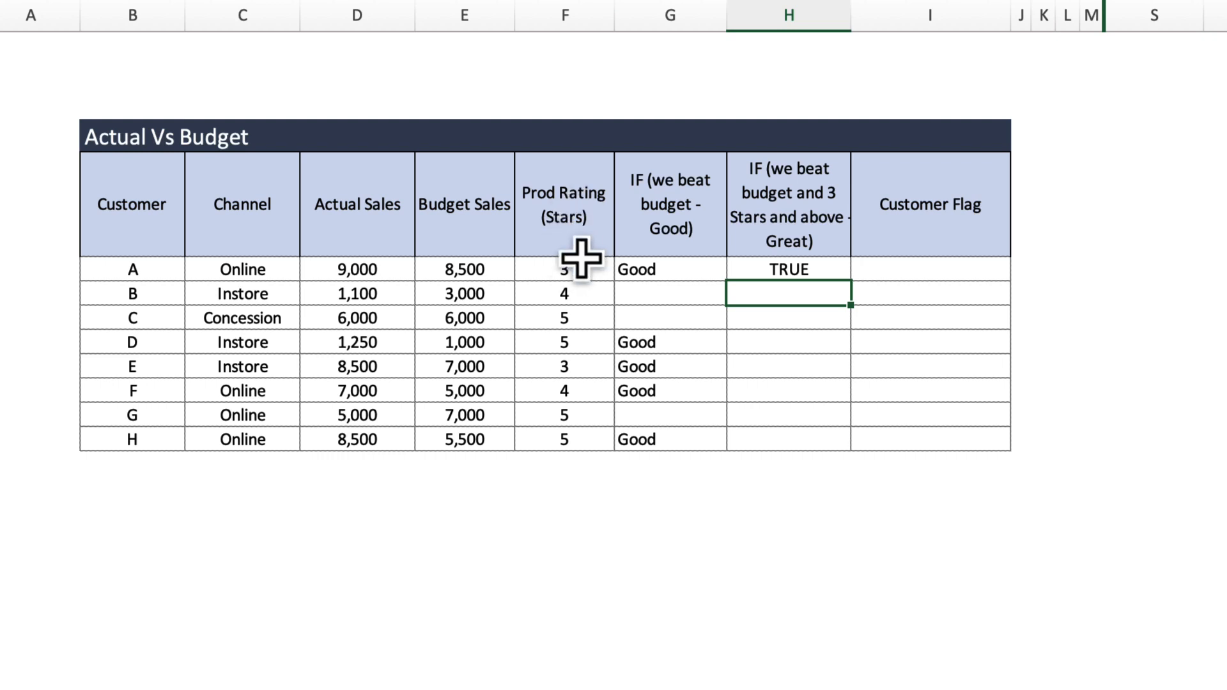
- Wrap the AND formula in H32 in an IF function that returns "Great" if true and an empty string if false
left_click(781, 272)
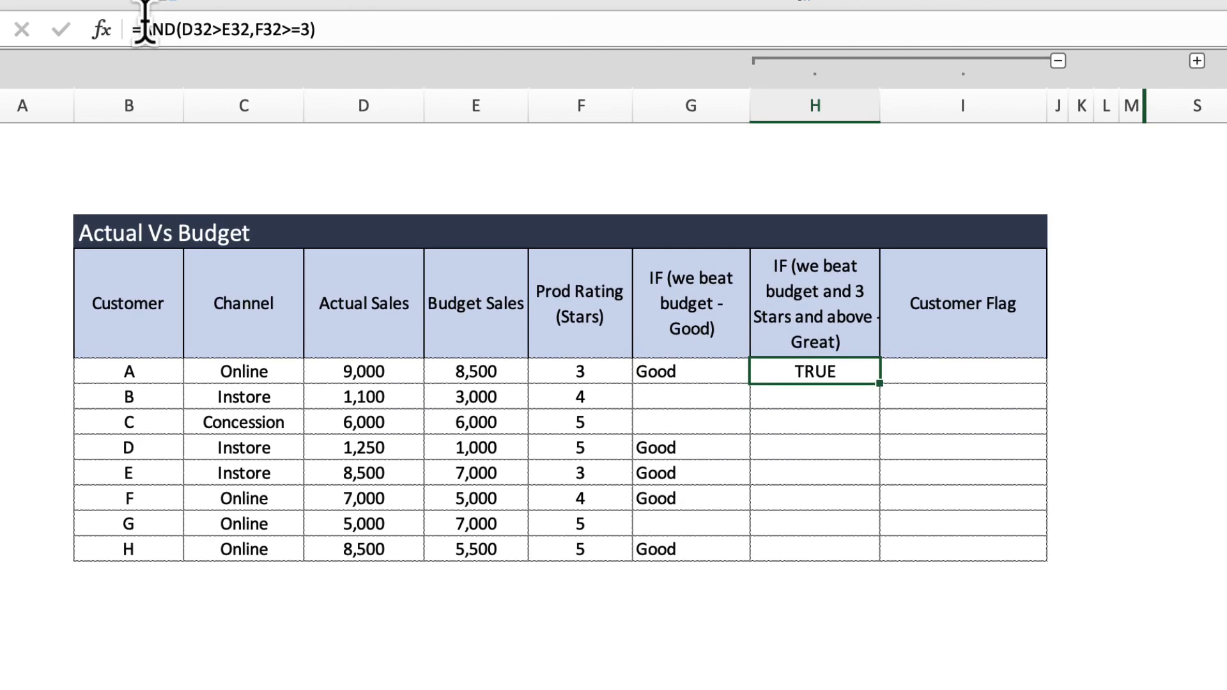
left_click(142, 30)
type("IF(")
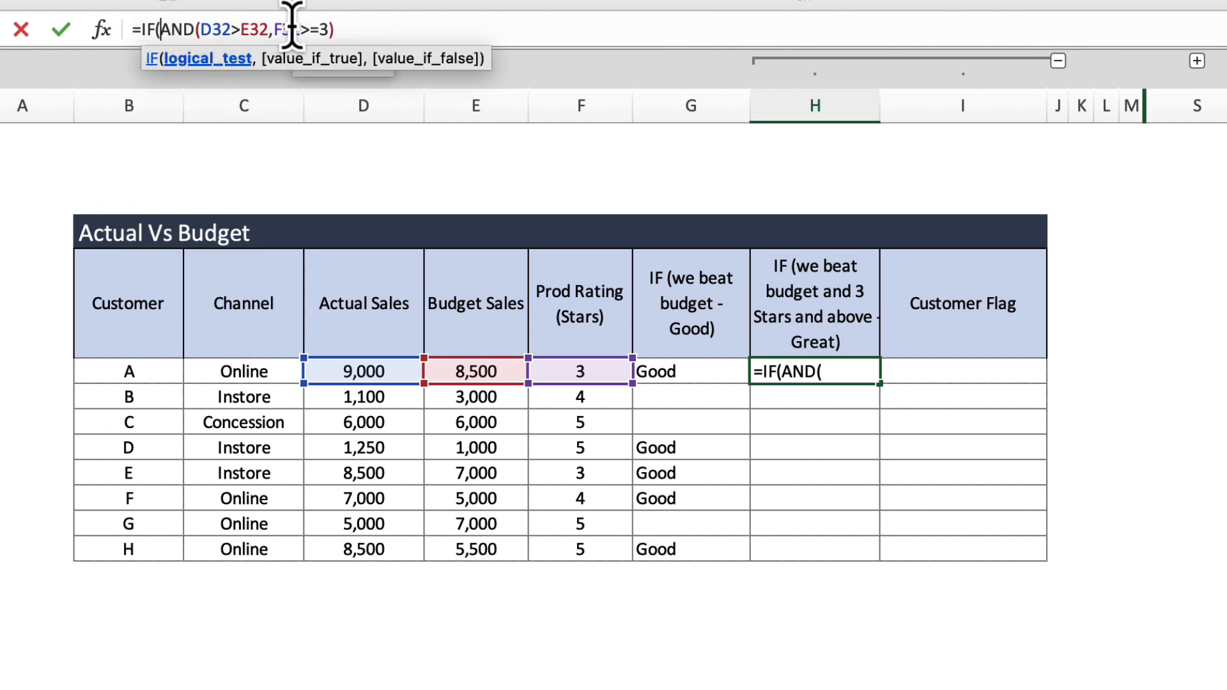
left_click(355, 29)
type(",\"Great\"")
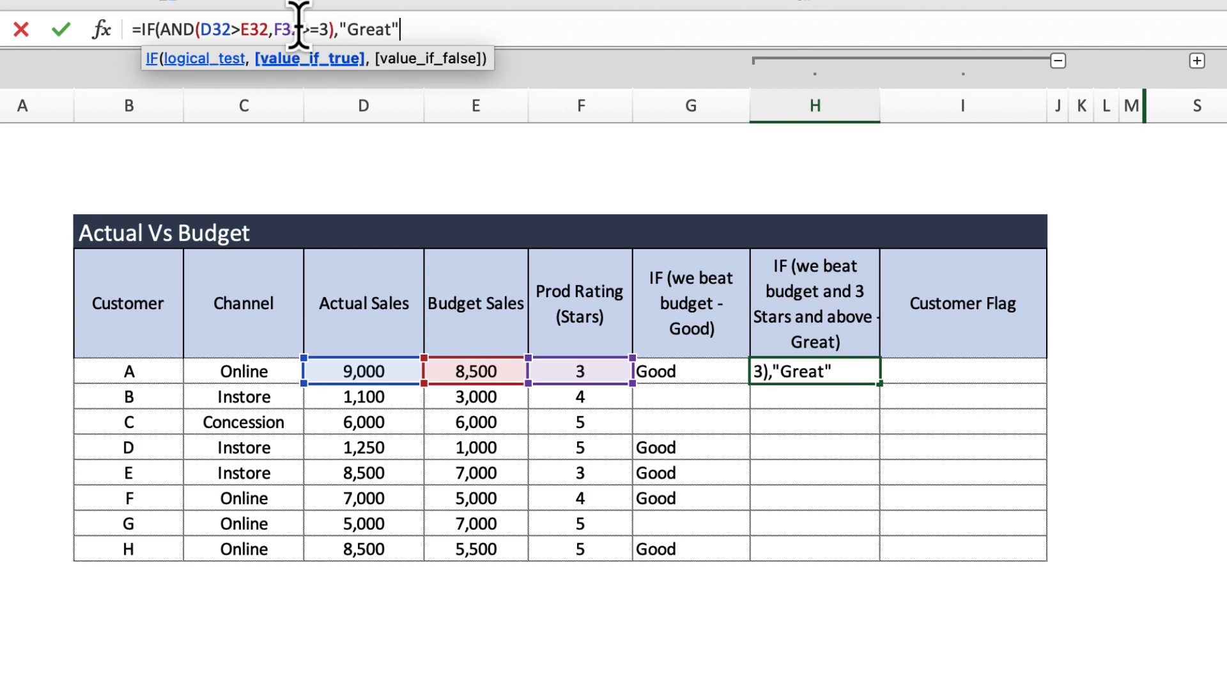
type(",\"\"")
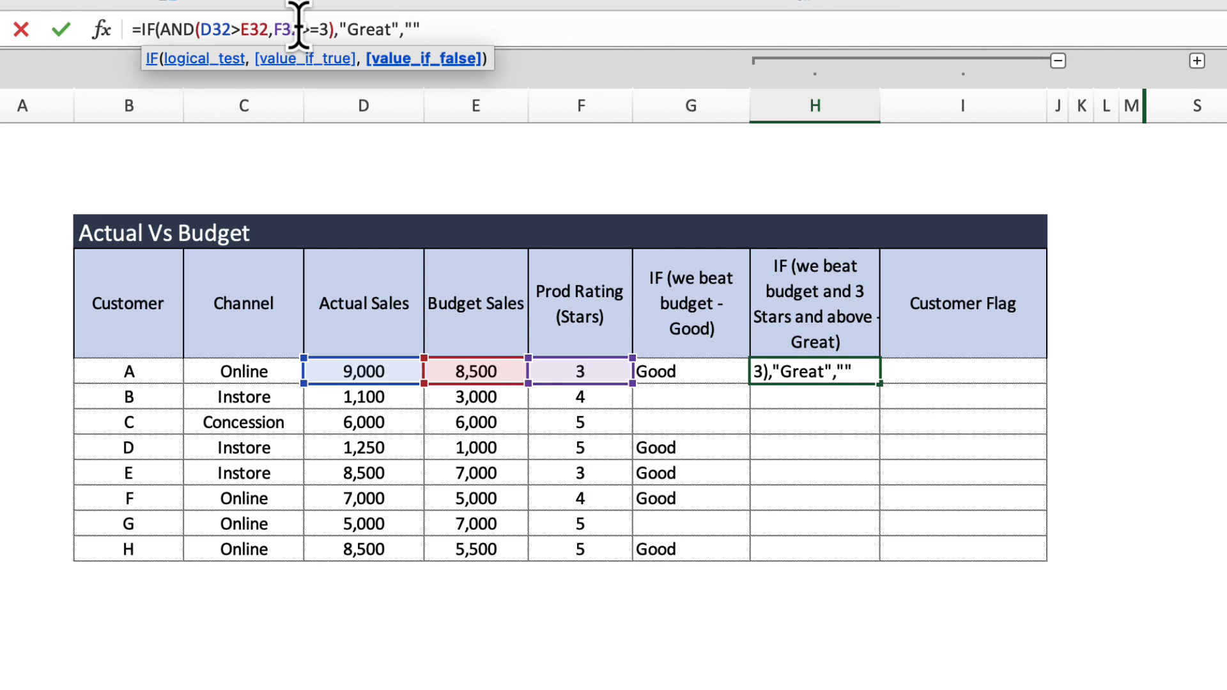
type(")")
key("Return")
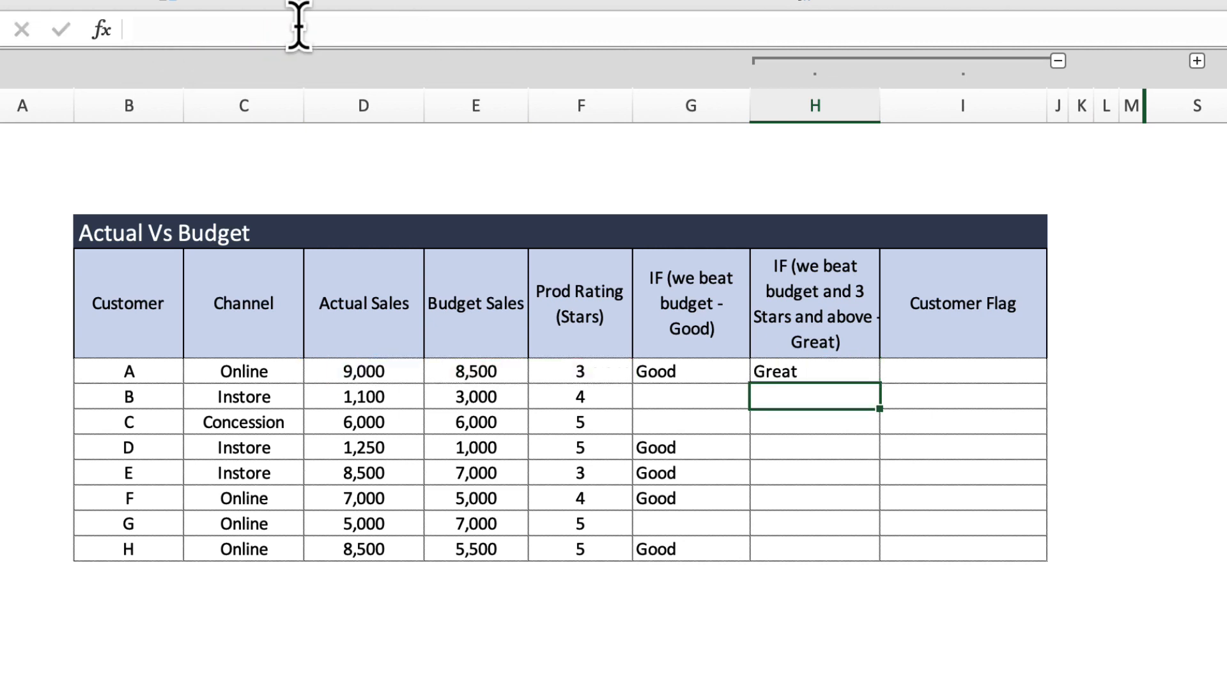
- Fill the H32 formula down to H39 and check customer D's result against its star rating and actual sales
left_click(821, 373)
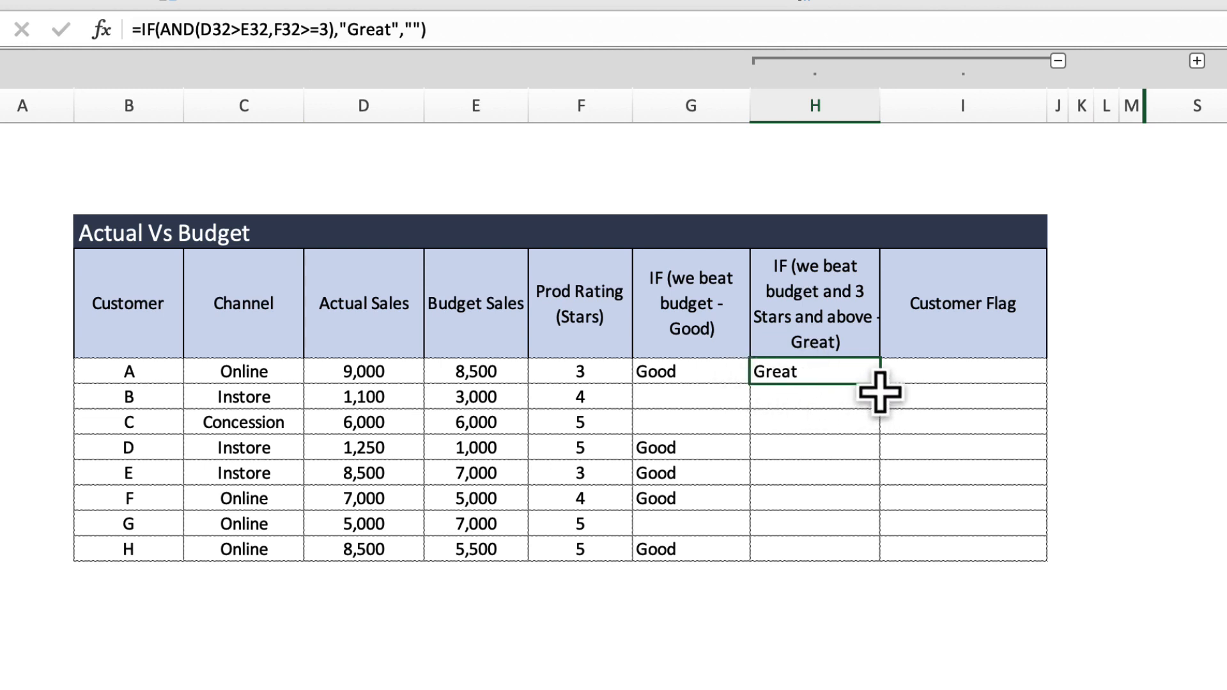
left_click_drag(878, 387, 876, 553)
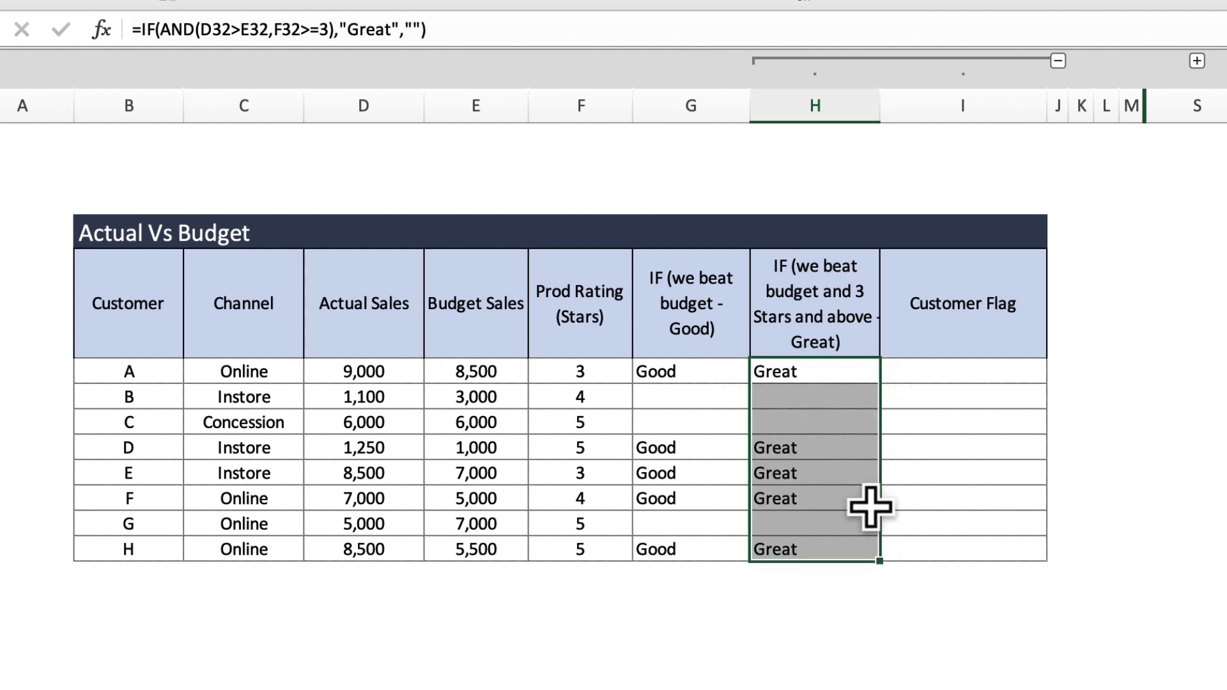
left_click(810, 449)
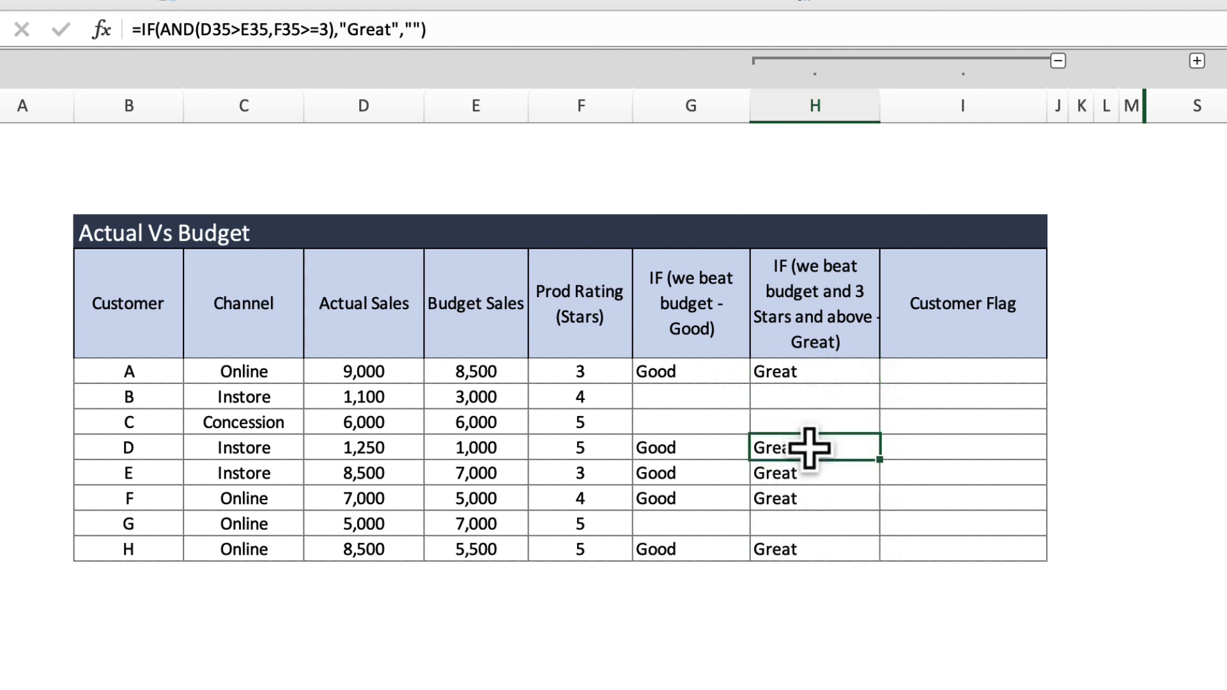
left_click(584, 447)
left_click(364, 451)
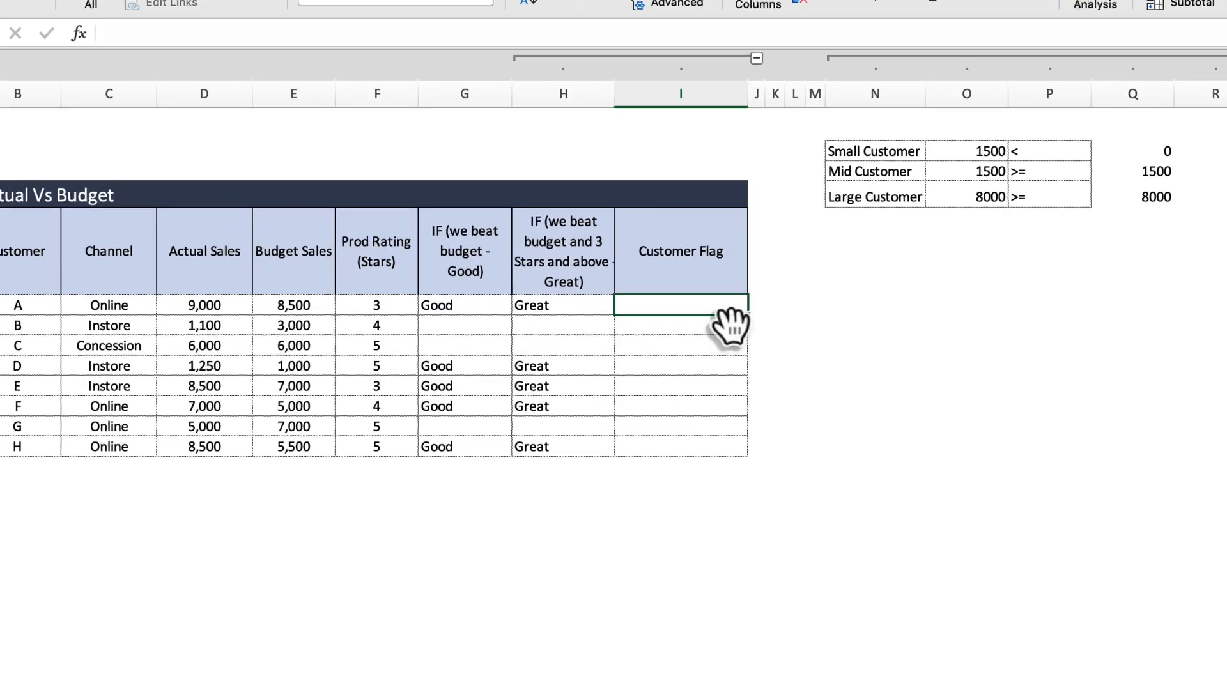
- Start an IF formula in I32 that returns the Large Customer label in N25 when D32>=O25
type("=IF(")
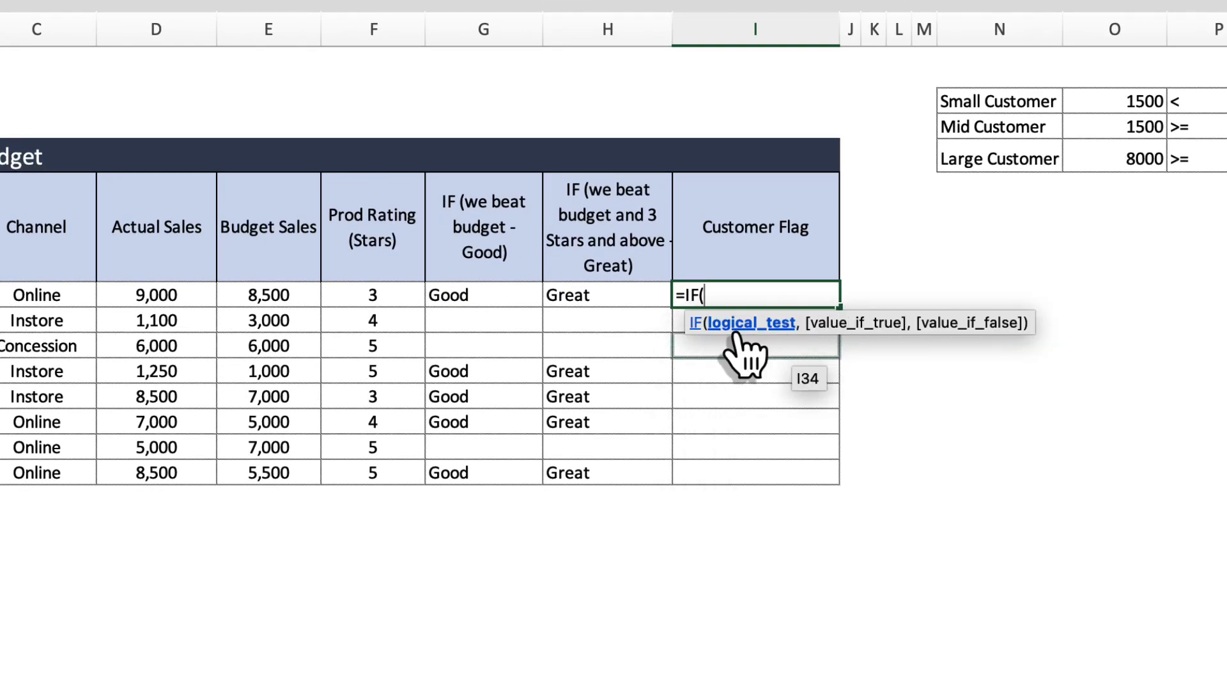
left_click(172, 298)
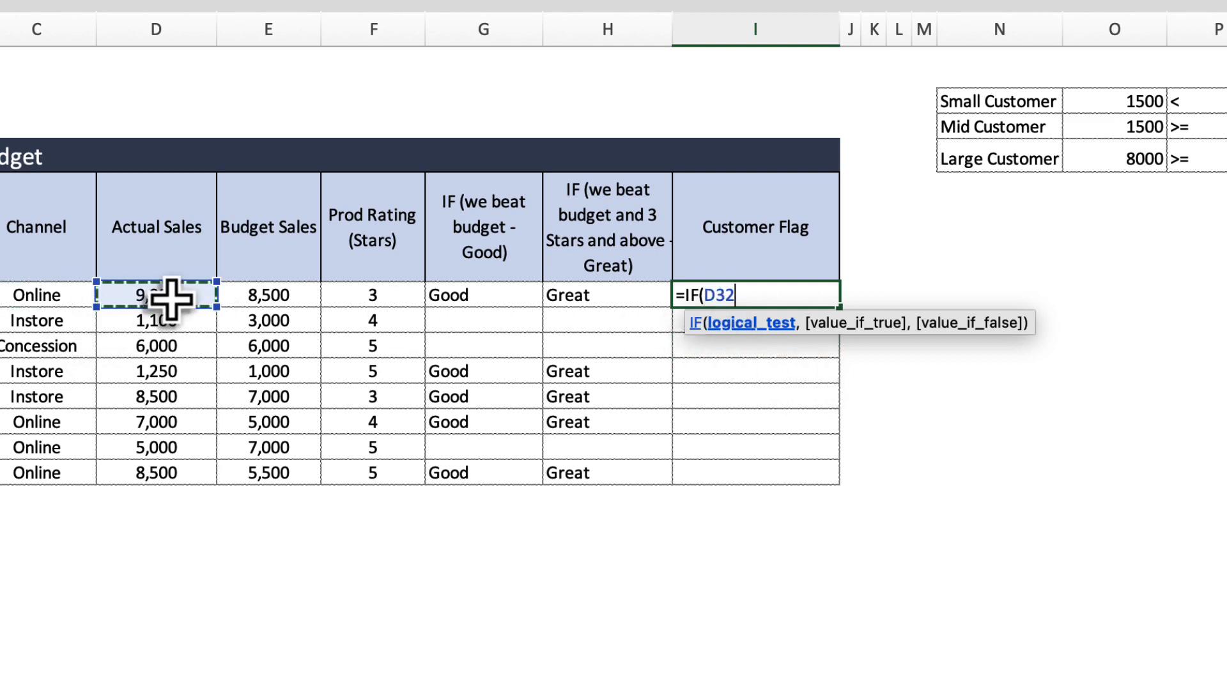
type(">=")
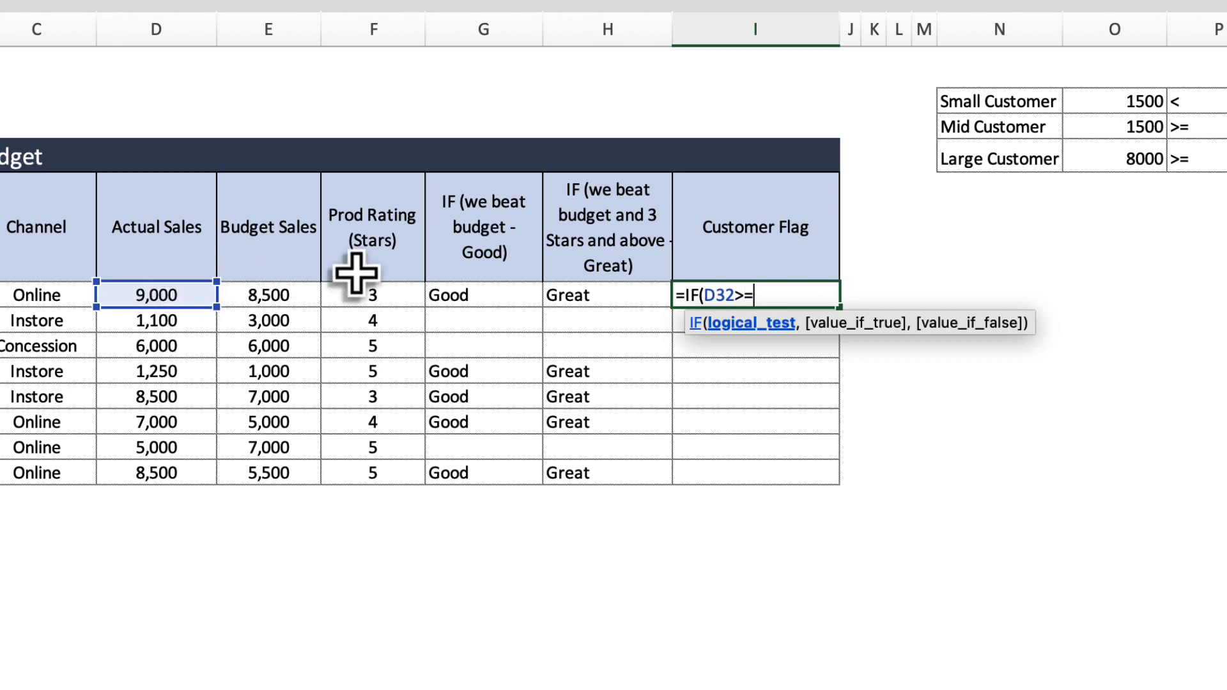
left_click(1134, 161)
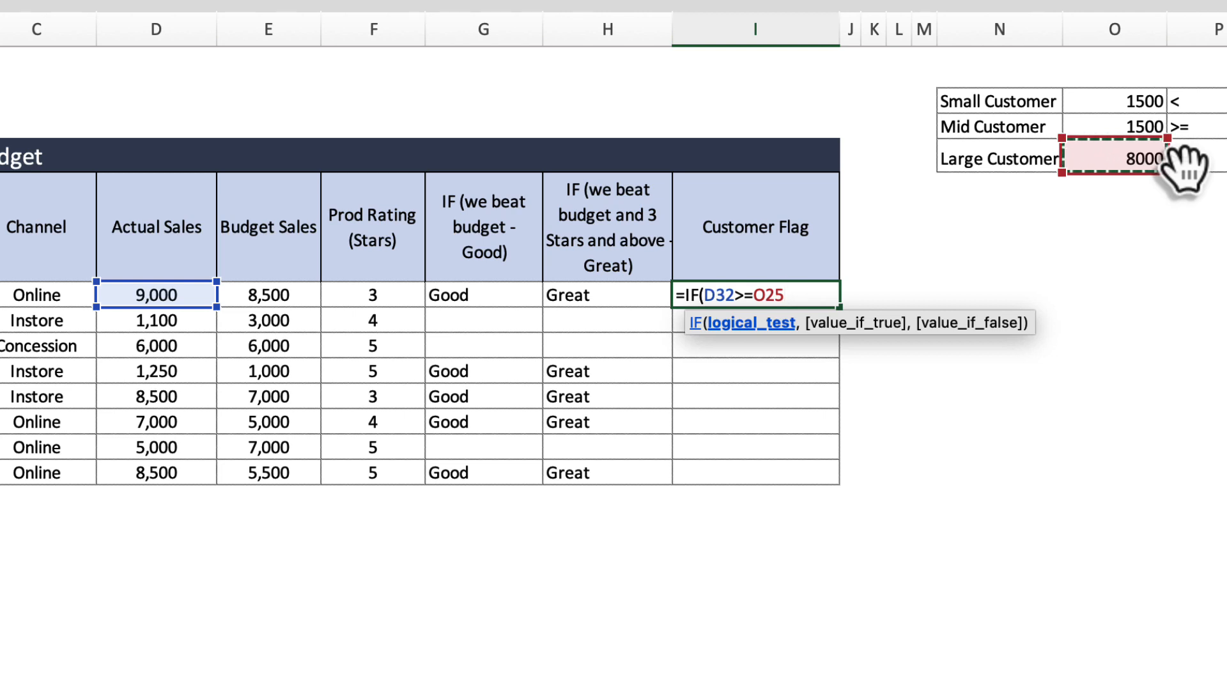
type(",")
left_click(993, 162)
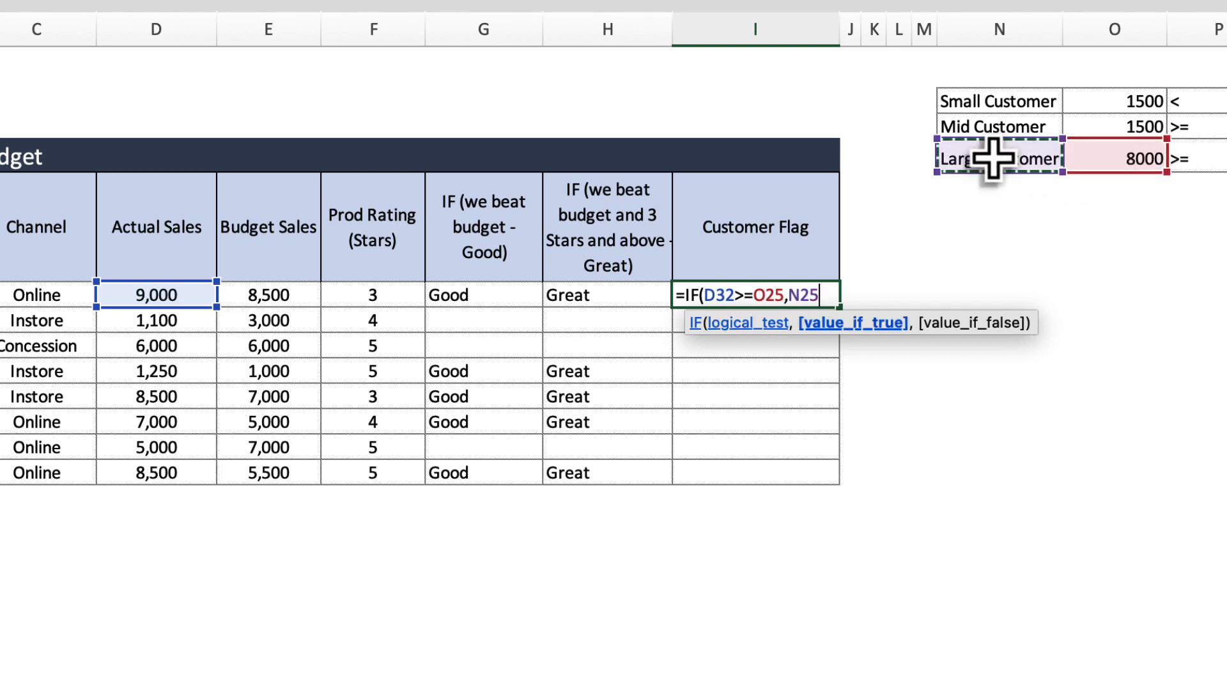
type(",")
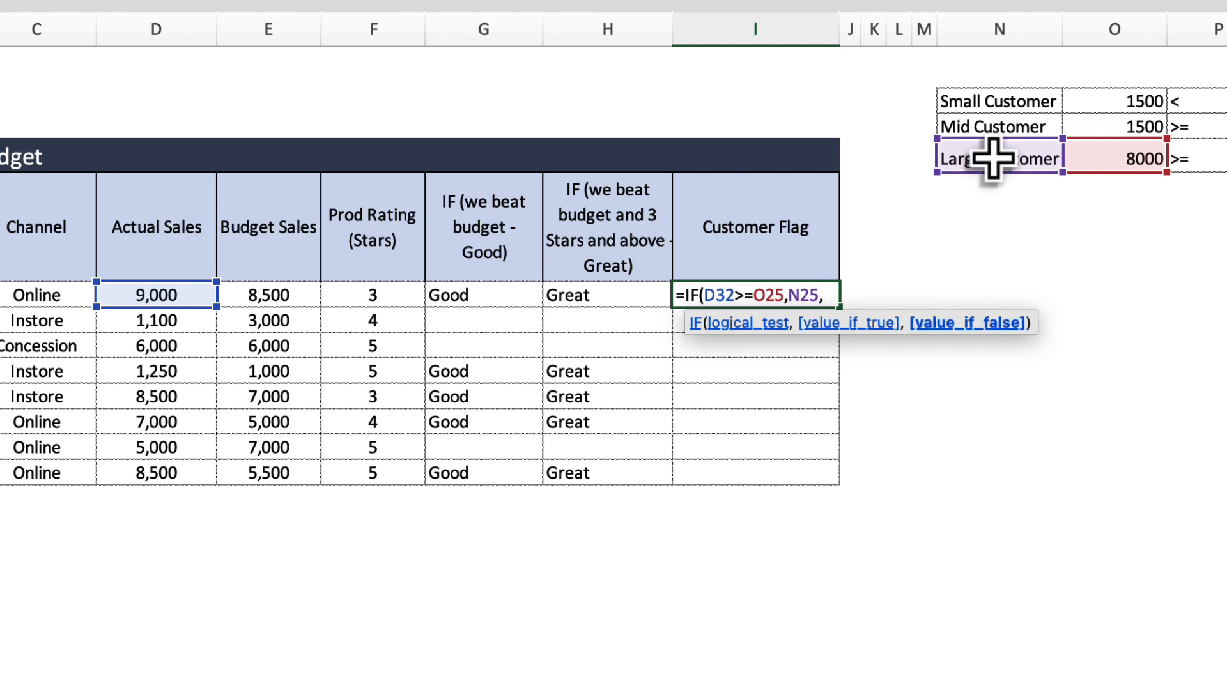
- Nest a second IF as the false value in I32, returning N24 when D32>=O24 and otherwise N23, and close both functions
type("if")
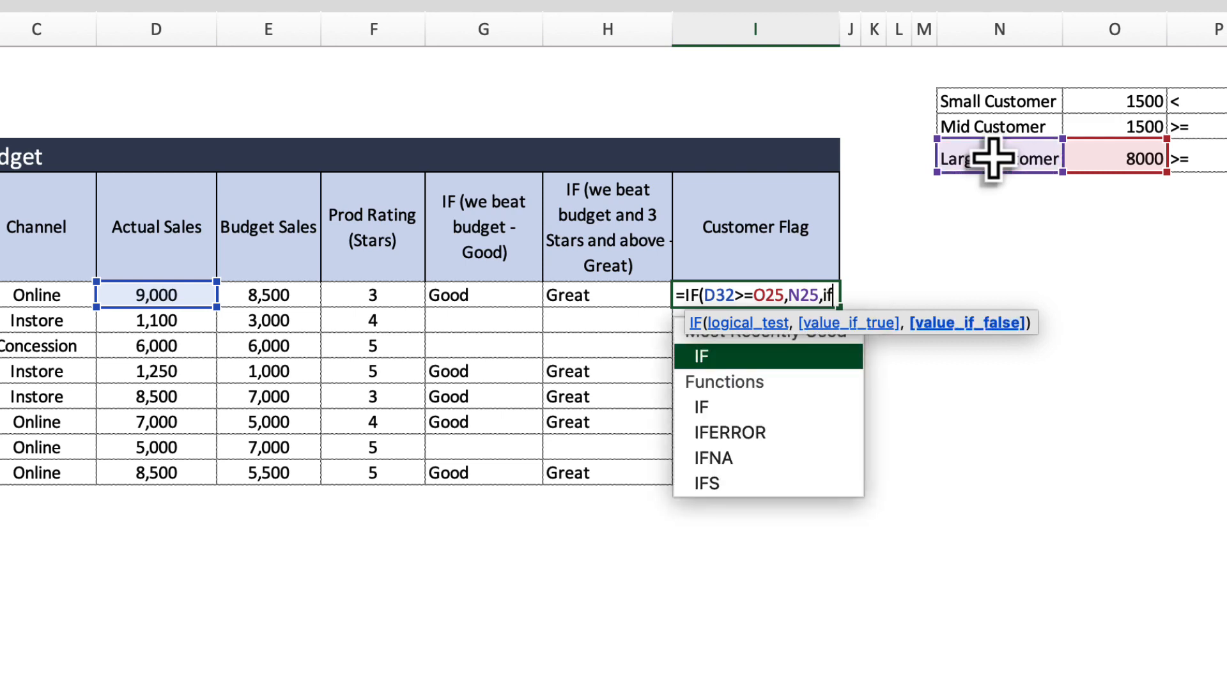
key("Tab")
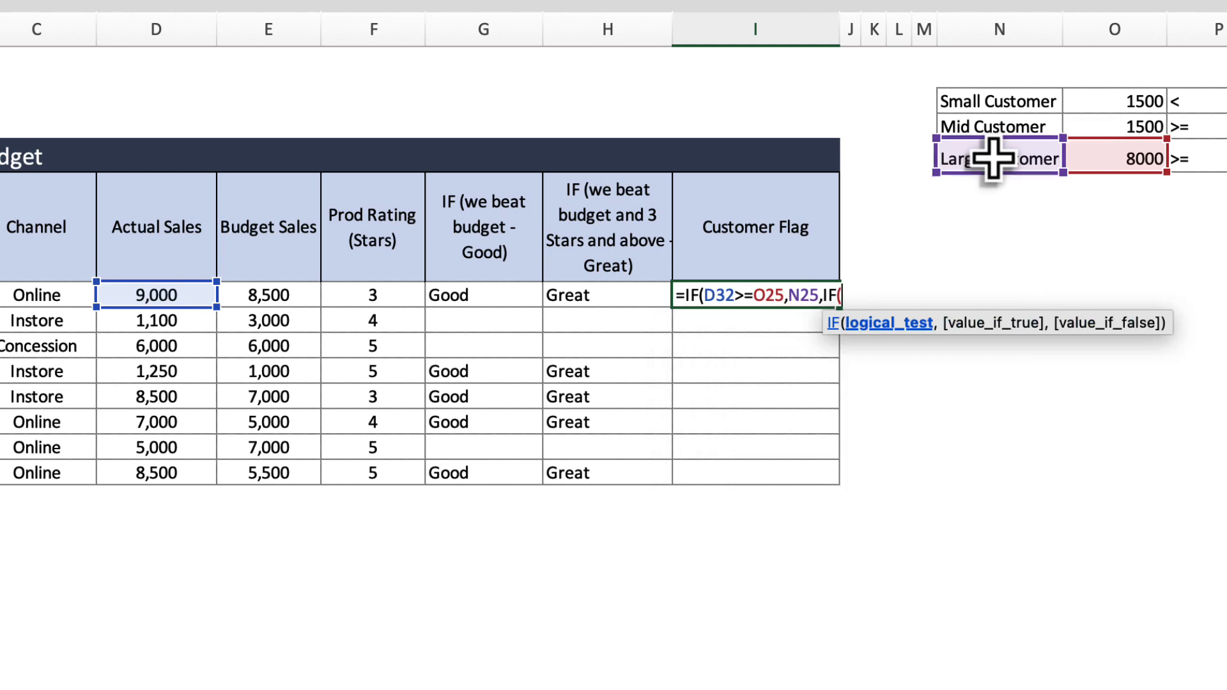
left_click(166, 300)
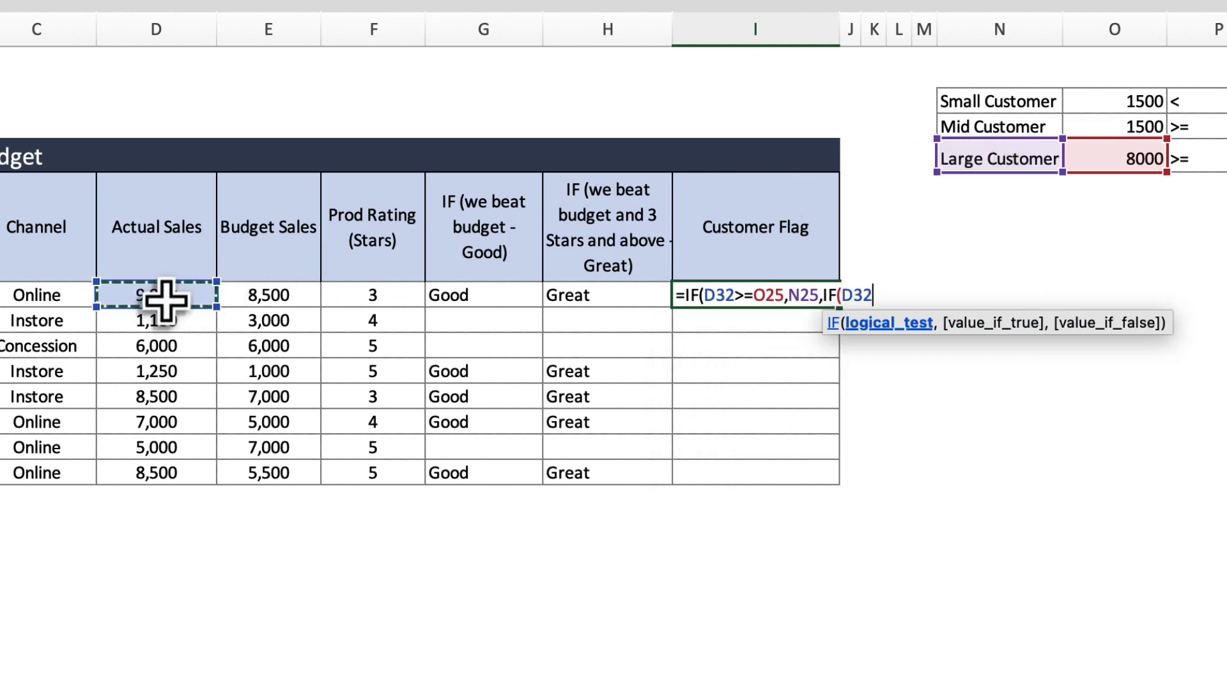
type(">=")
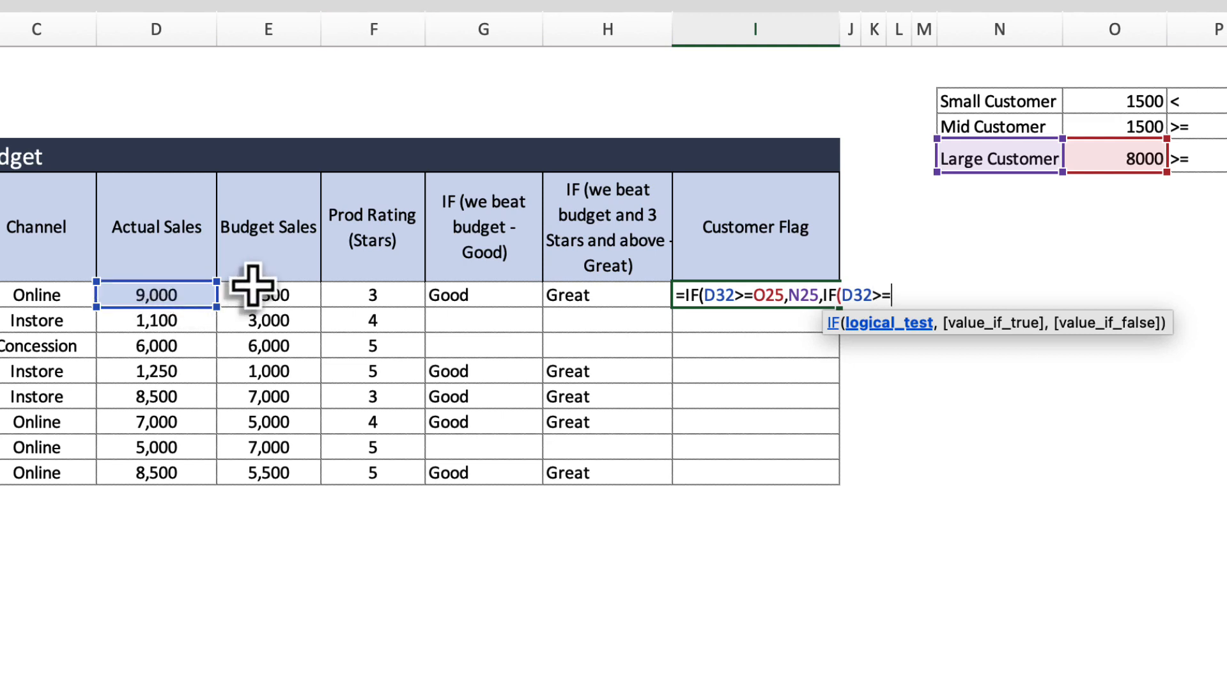
left_click(1144, 127)
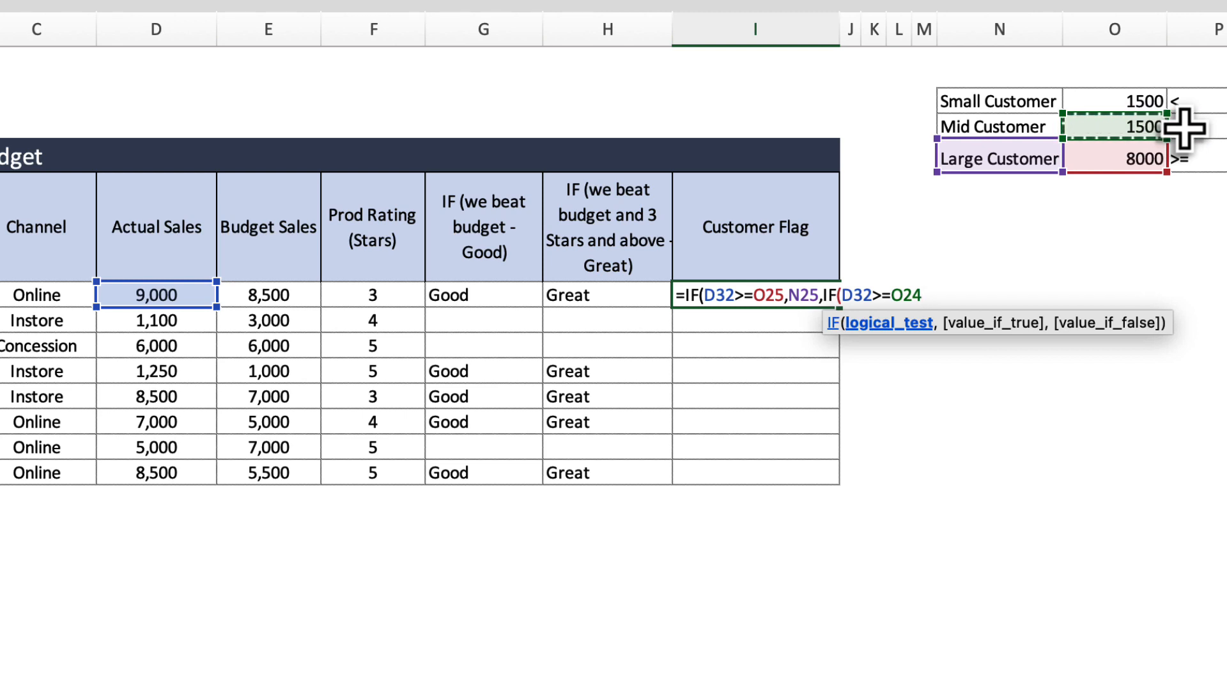
type(",")
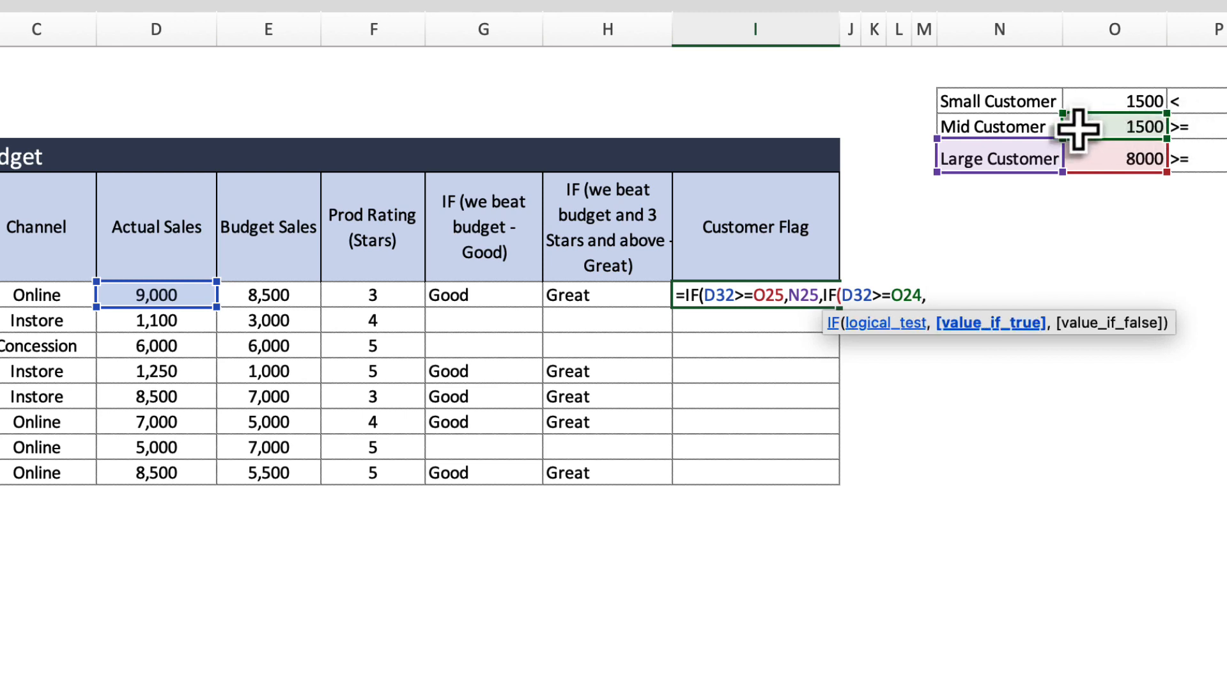
left_click(1006, 128)
type(",")
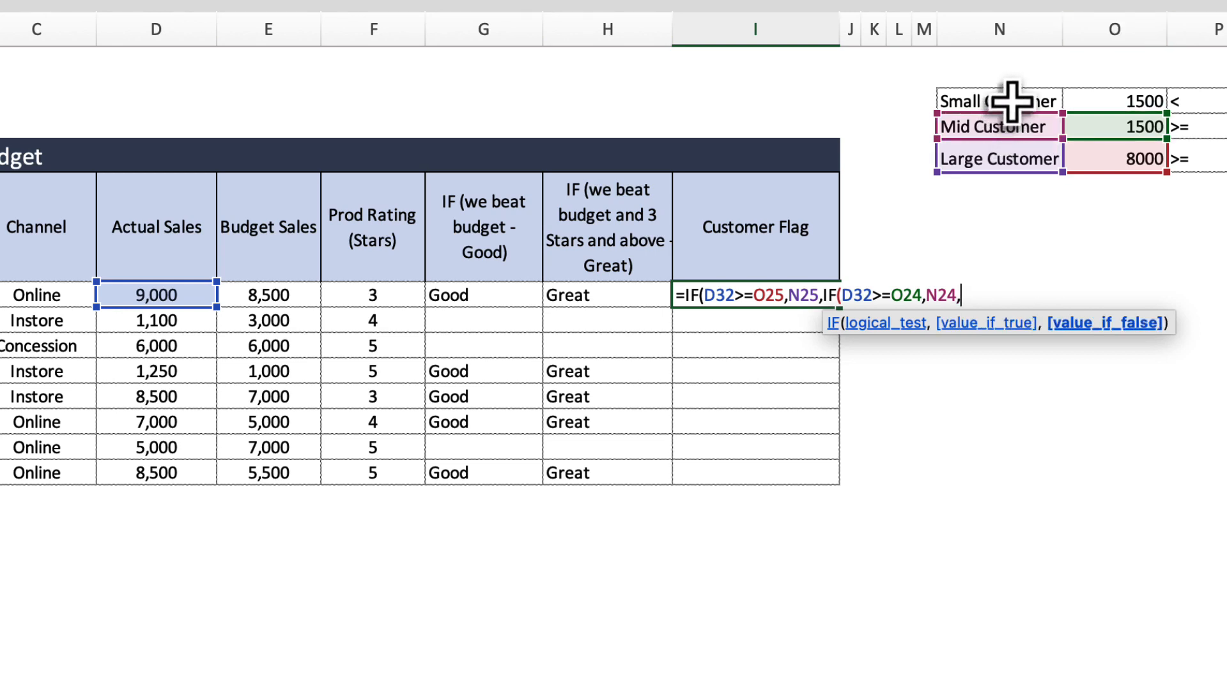
left_click(1013, 102)
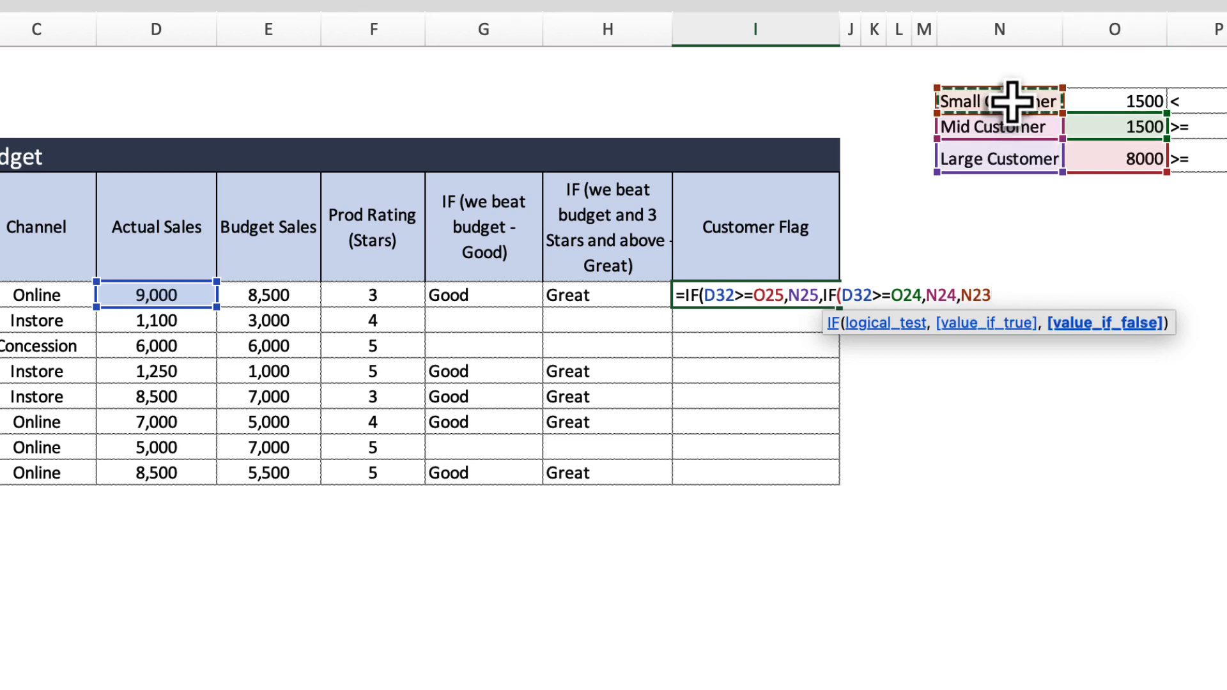
type(")")
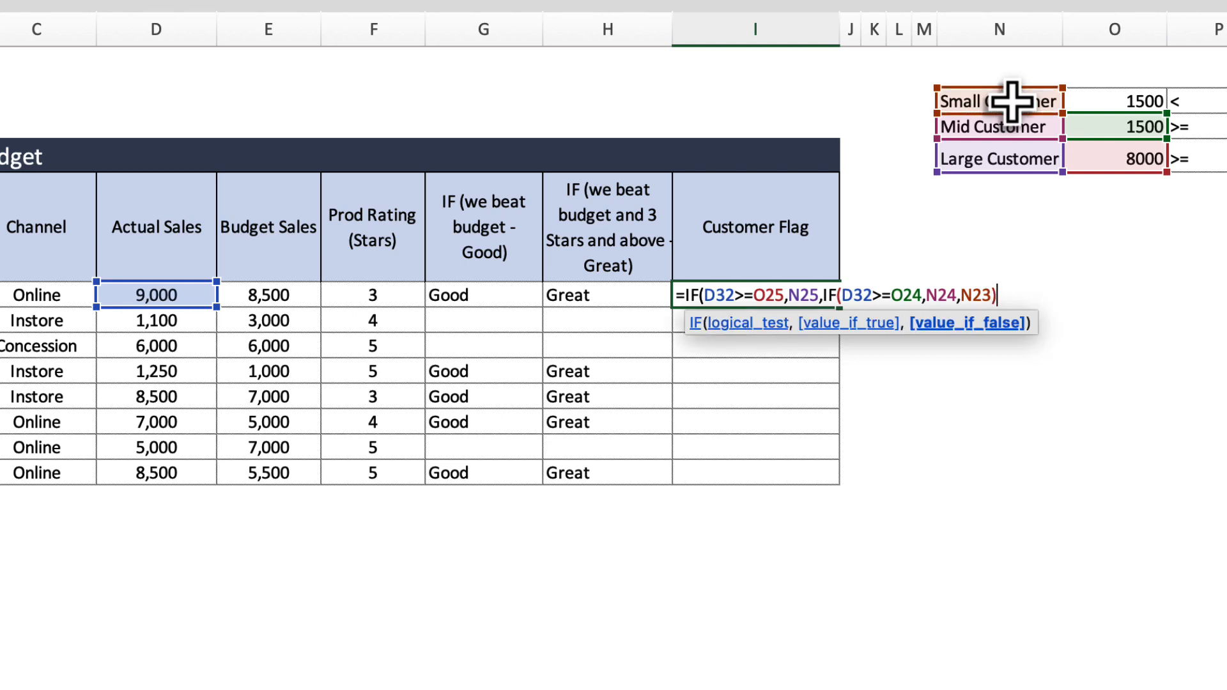
type(")")
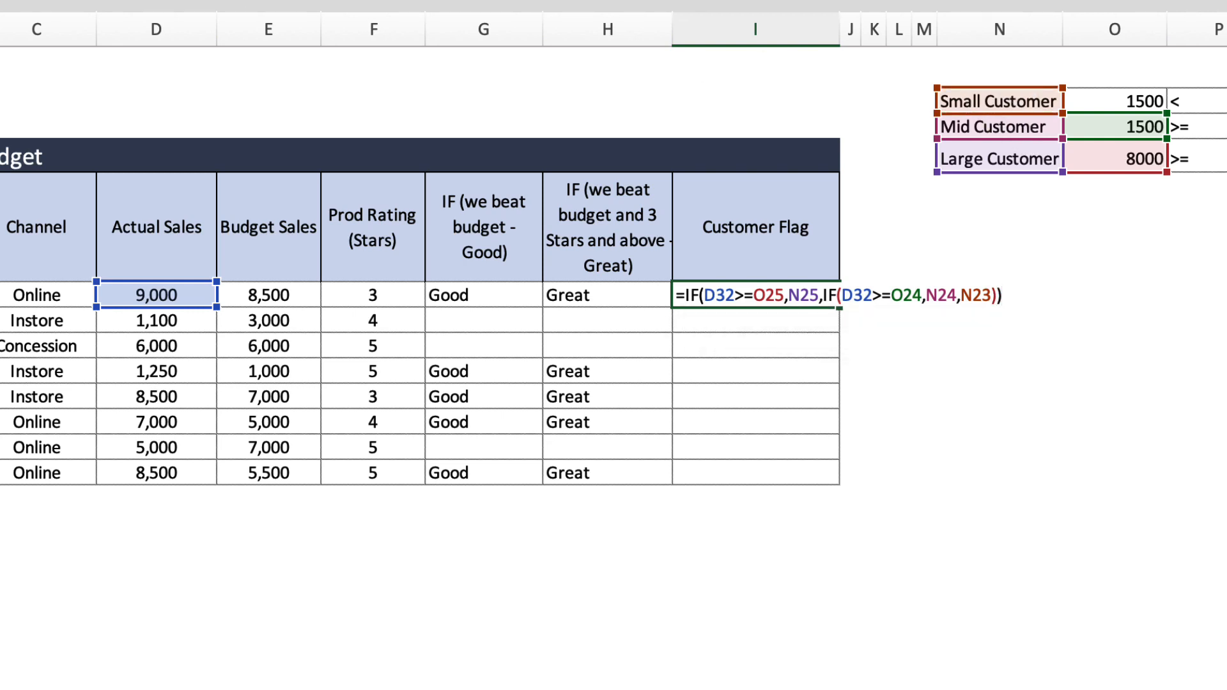
key("Return")
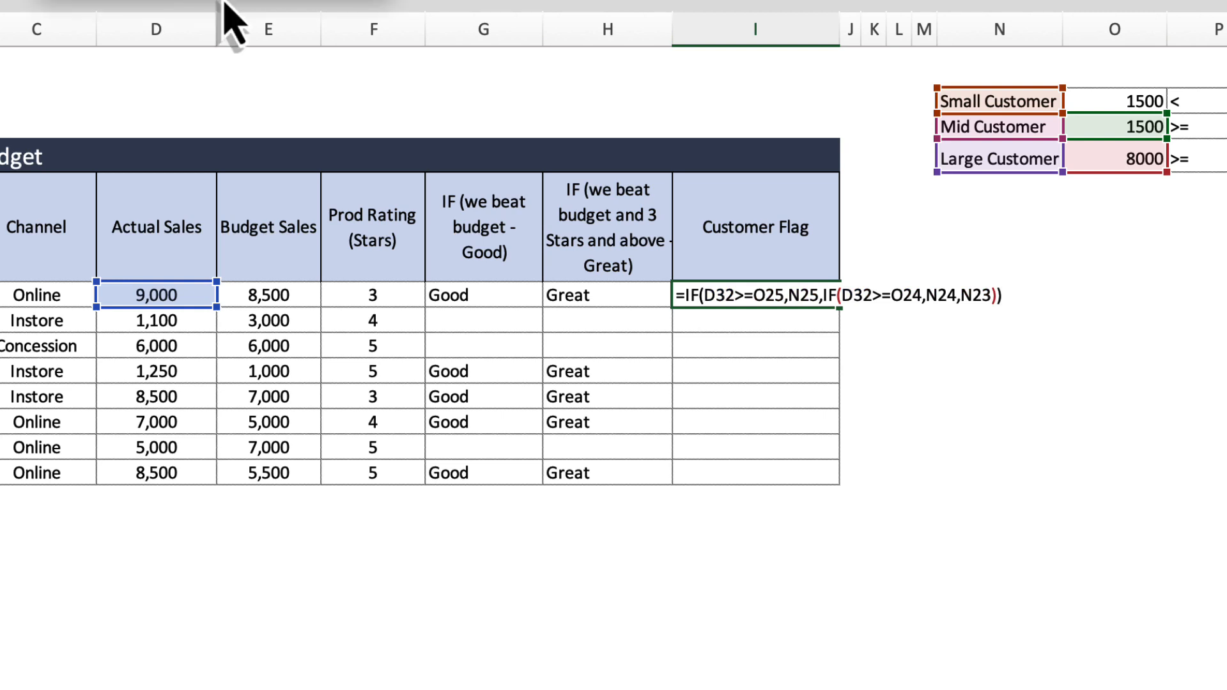
- Make the N and O column references in the I32 formula absolute and fill it down to I39
key("F4")
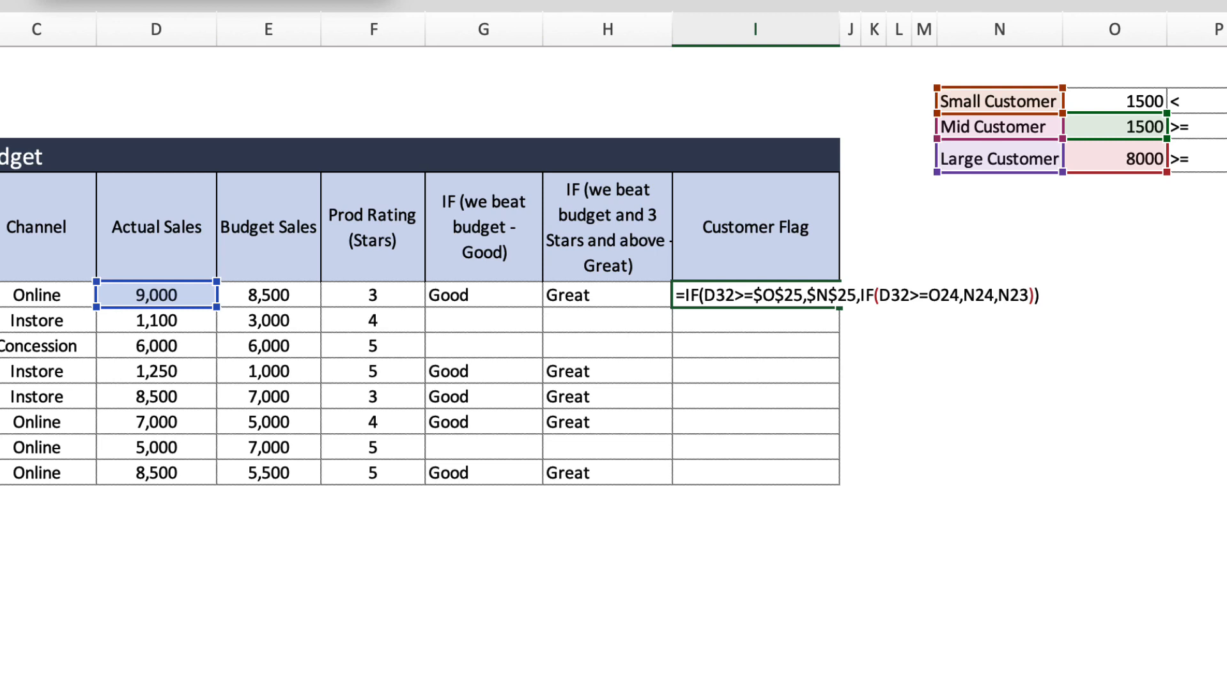
key("Return")
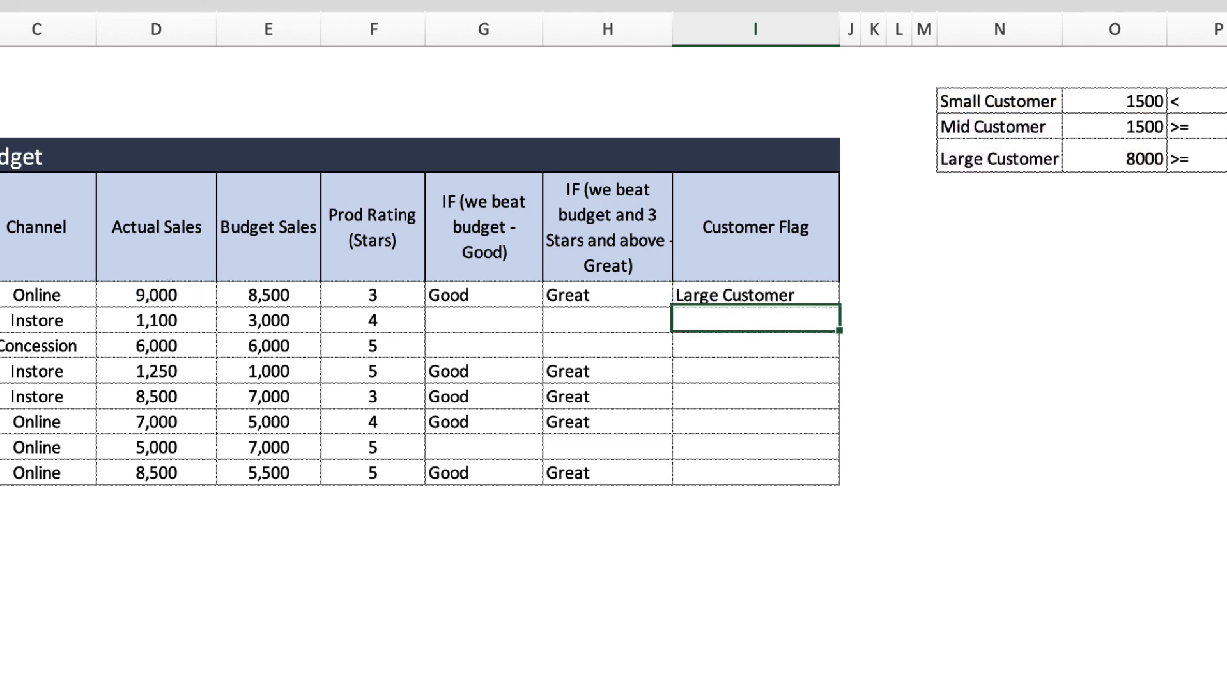
left_click(749, 295)
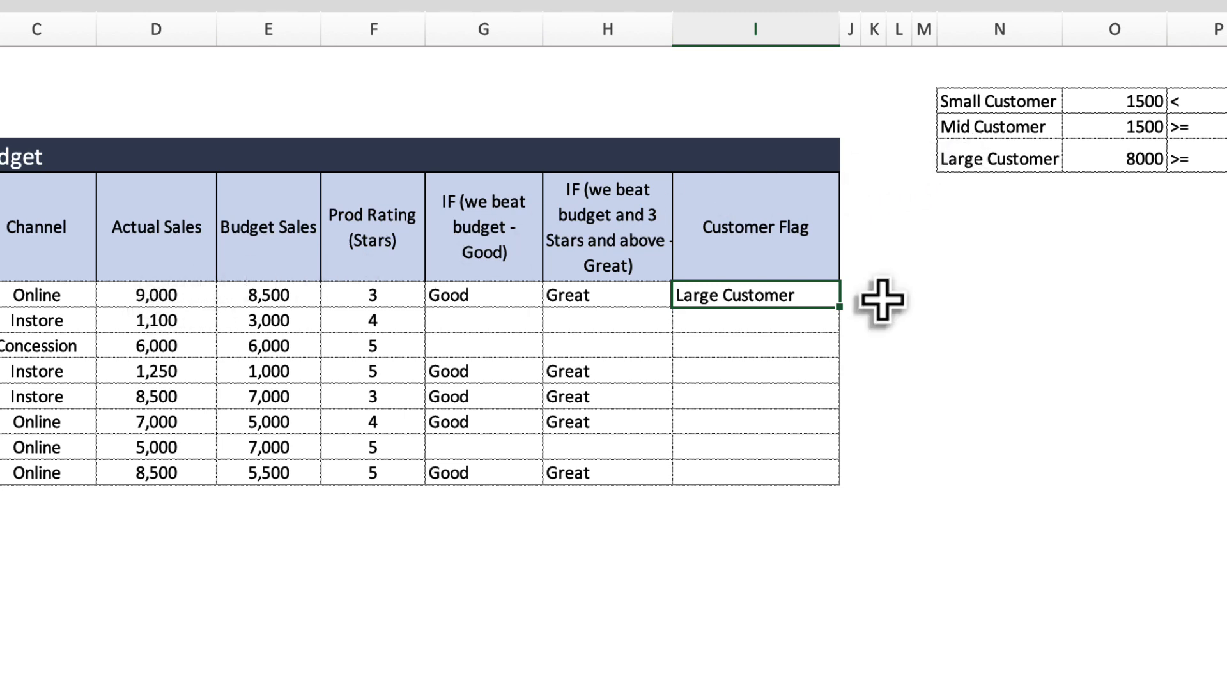
left_click_drag(839, 308, 823, 483)
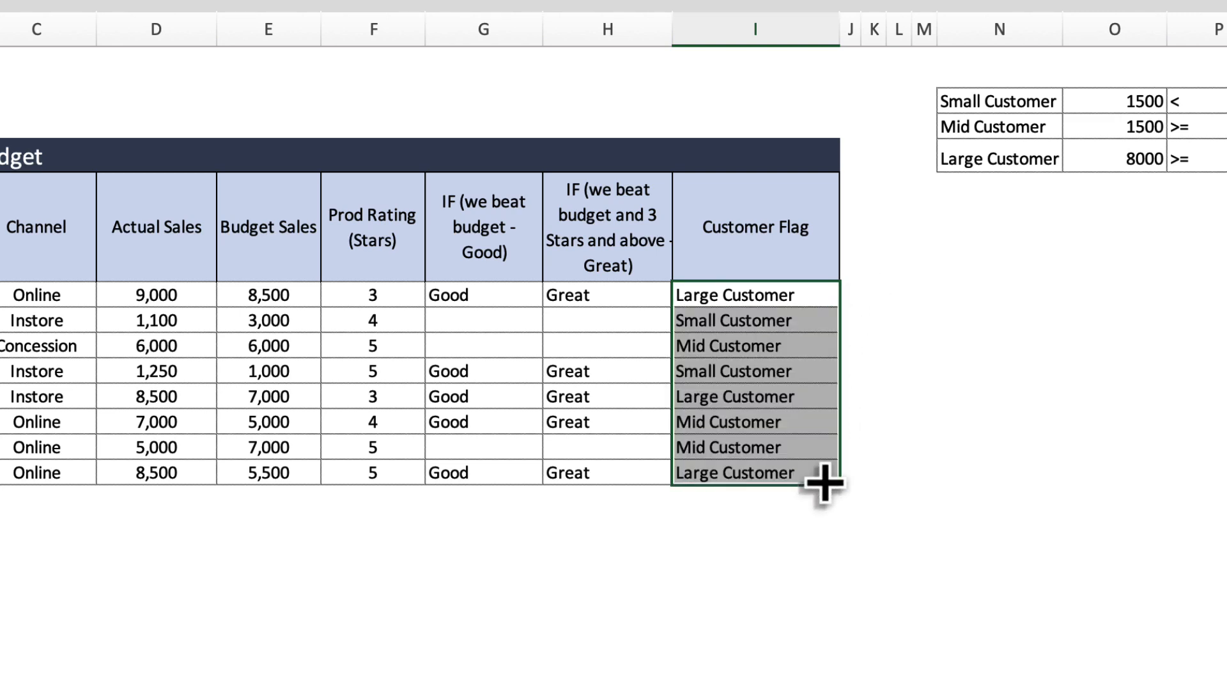
- Compare the customer flags of customers B and C with their actual sales
left_click(751, 324)
left_click(153, 322)
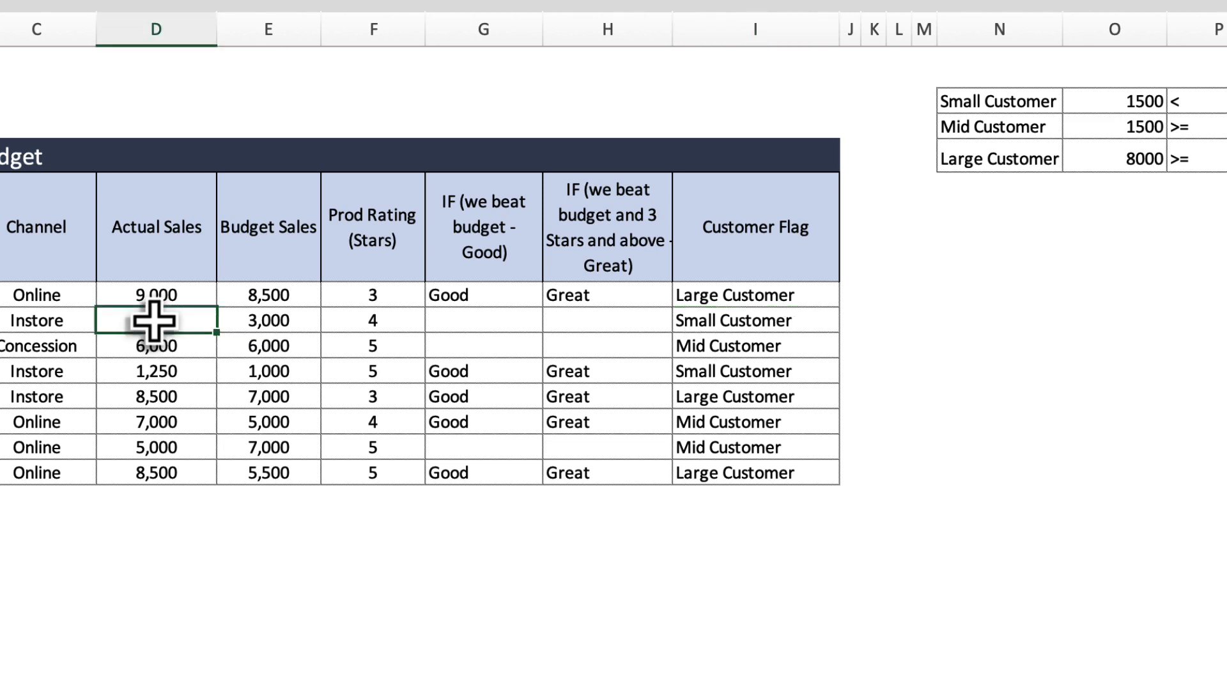
left_click(735, 347)
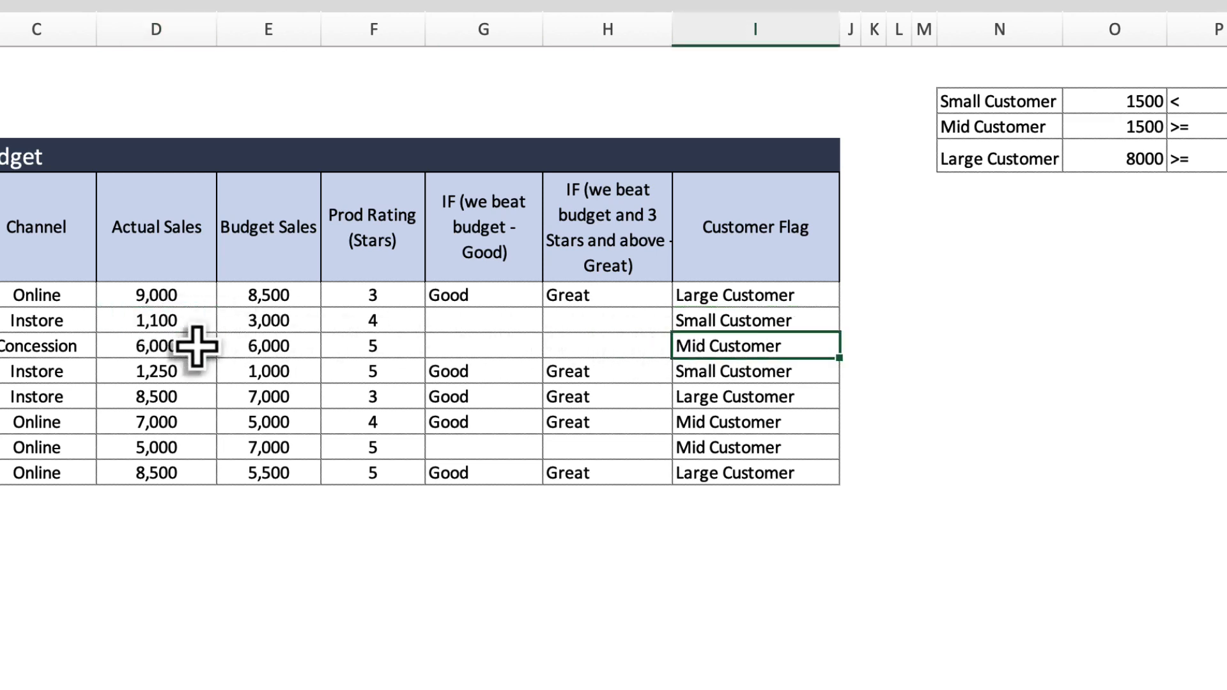
left_click(172, 345)
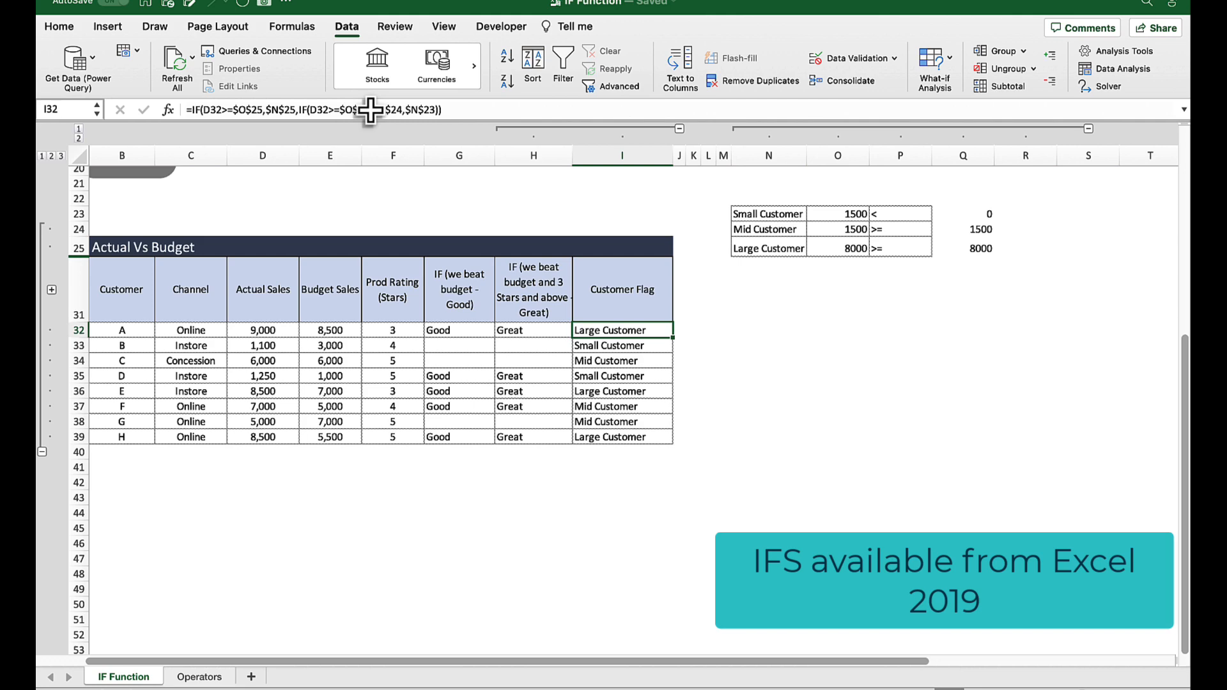
- Clear the nested IF formulas from the Customer Flag cells I32 to I39
key("ctrl+shift+Down")
key("Delete")
left_click(626, 322)
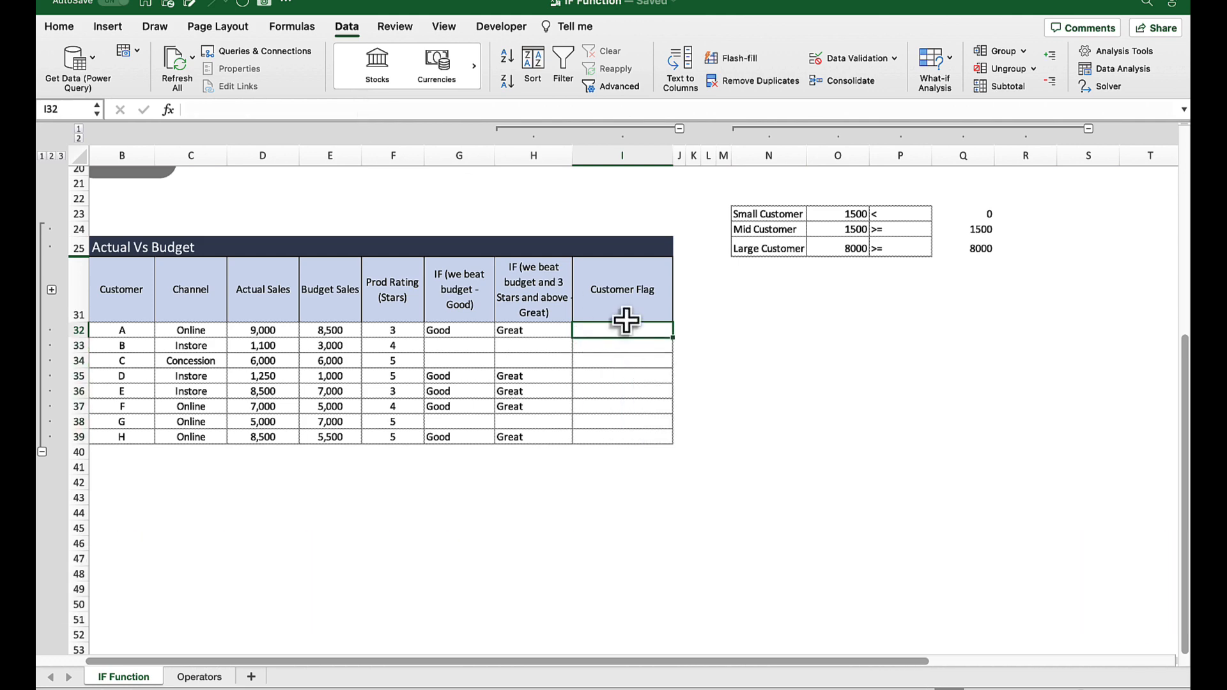
- Start an IFS formula in I32 whose first test D32>=O25 returns the Large Customer label in N25
type("=ifs")
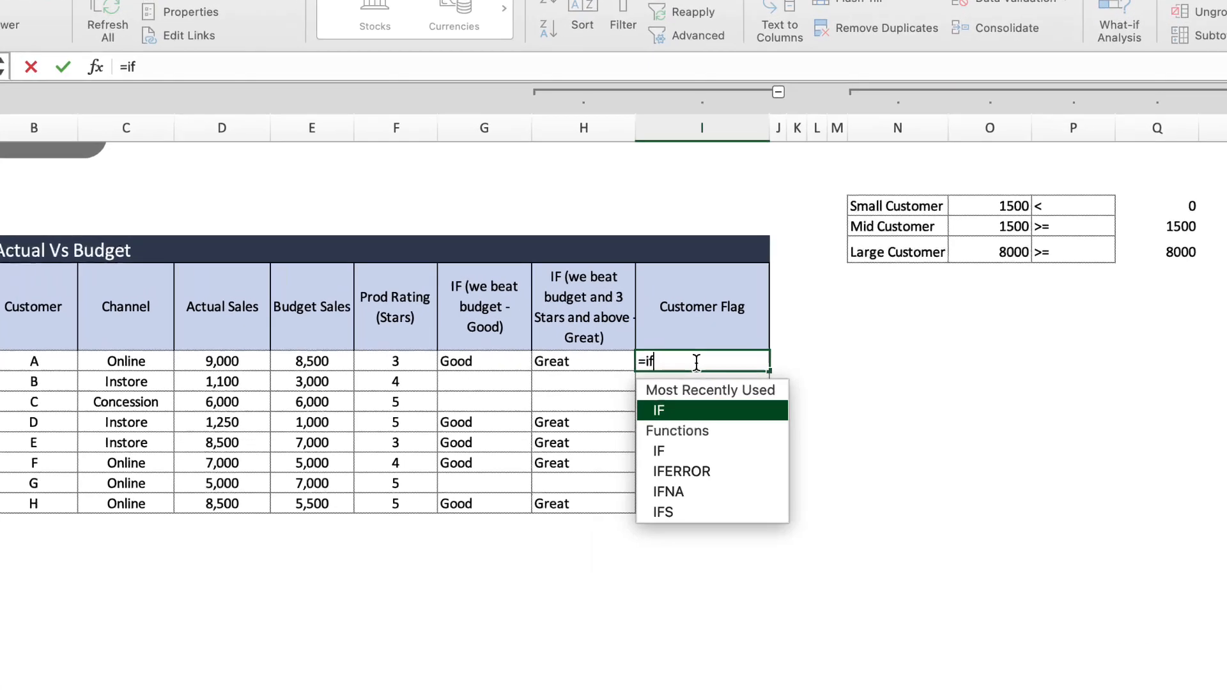
key("Tab")
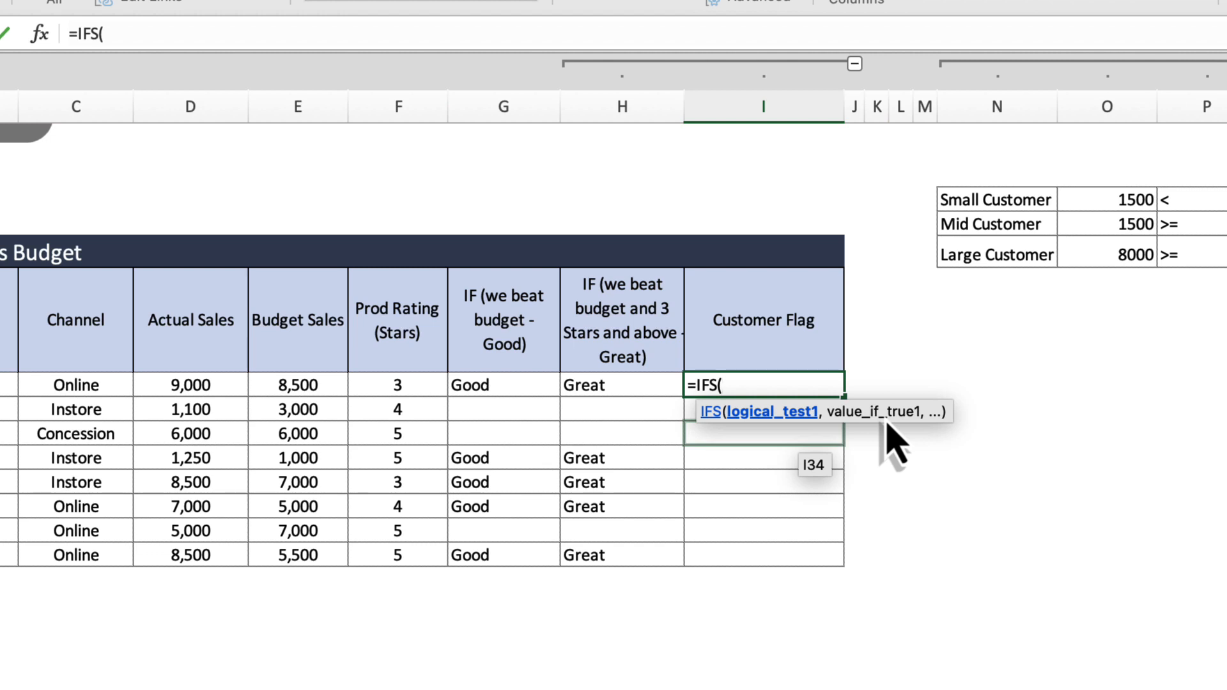
left_click(214, 386)
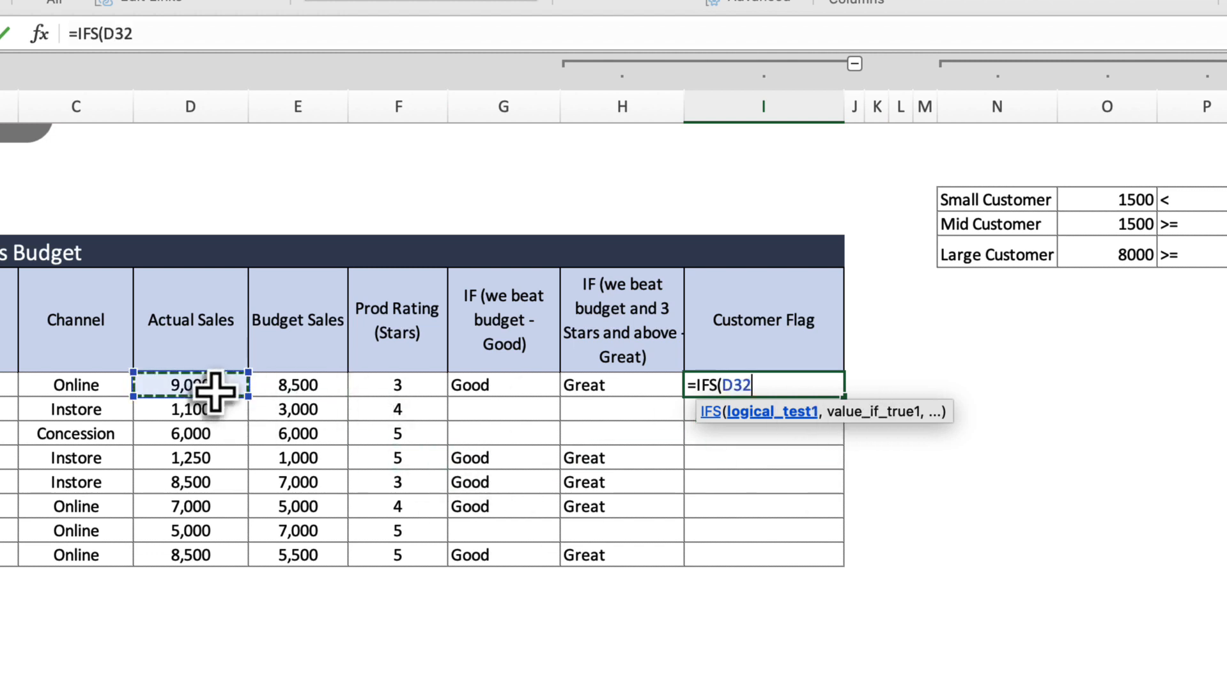
type(">=")
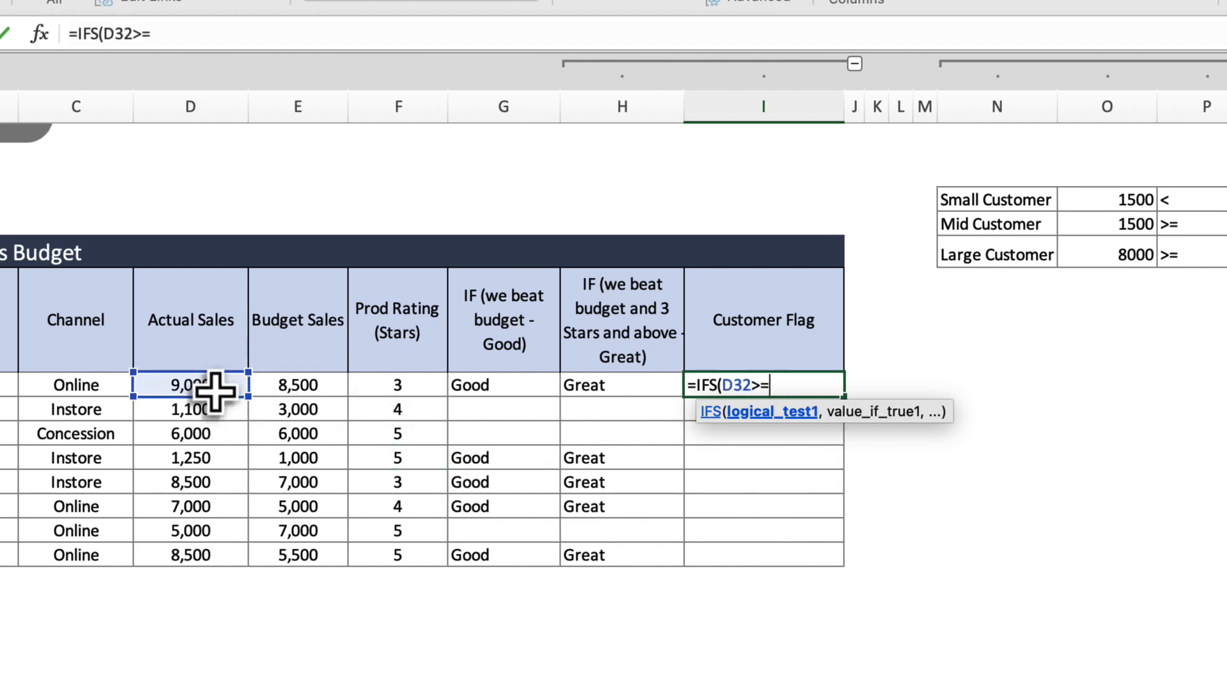
left_click(1125, 259)
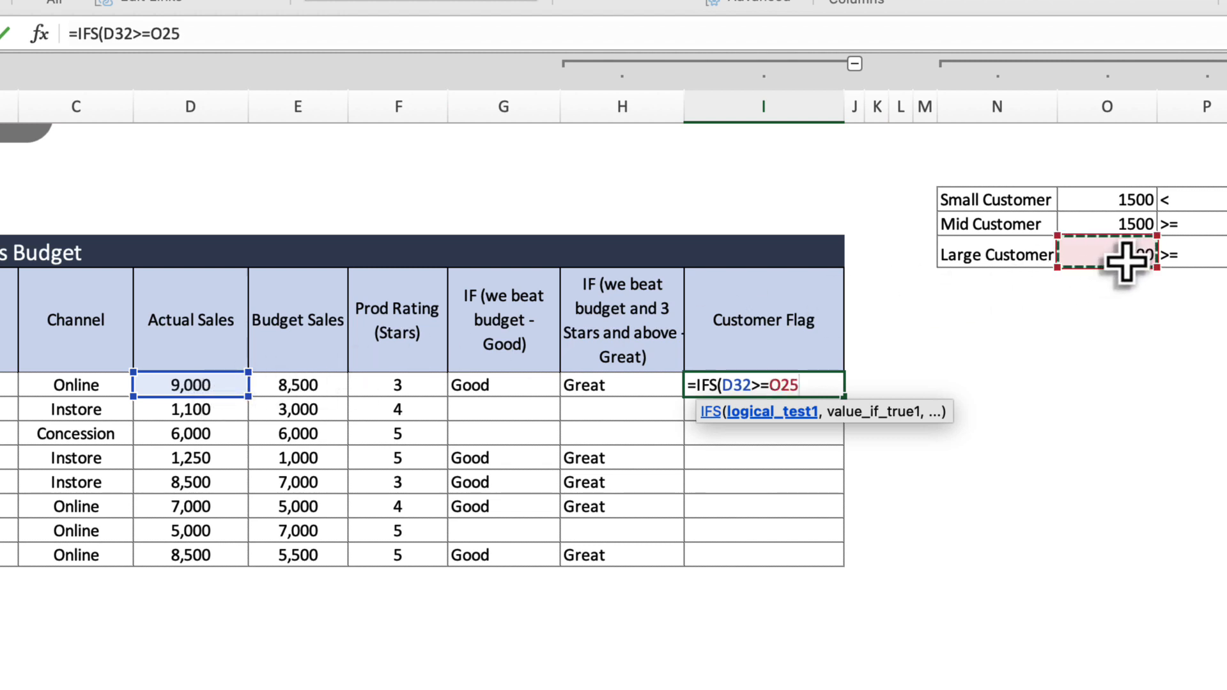
type(",")
left_click(1005, 257)
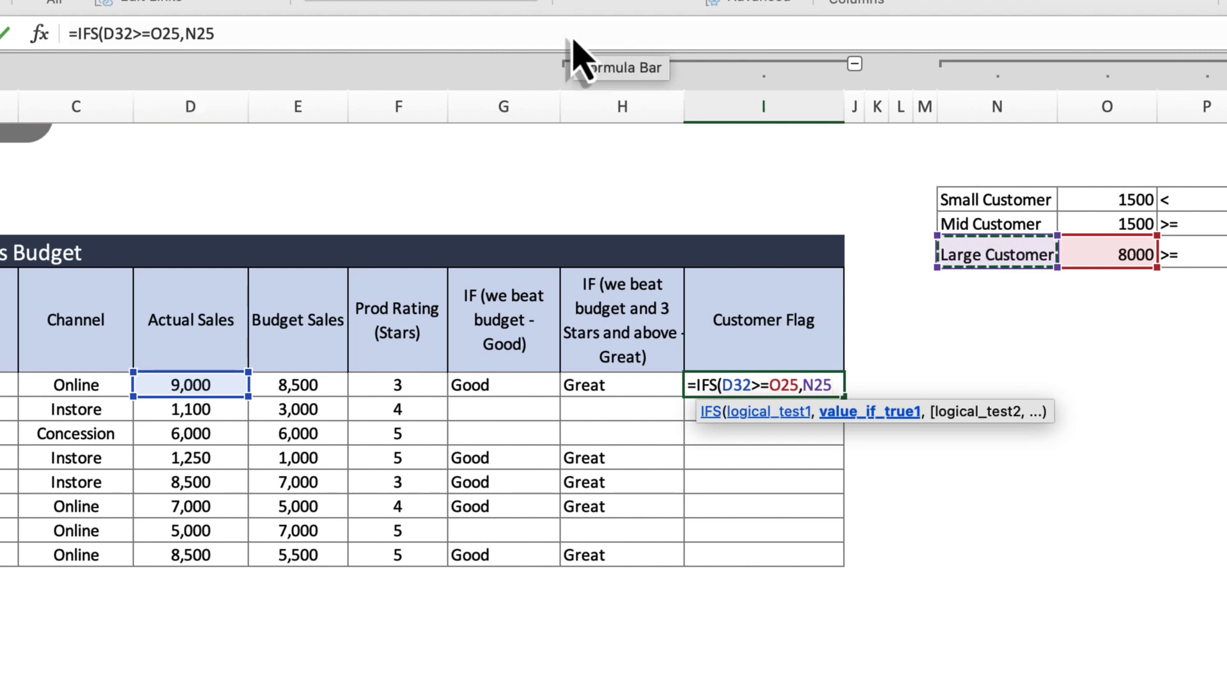
- Add a second test, D32>=O24, to the IFS formula, returning the Mid Customer label in N24
left_click(383, 29)
type(",")
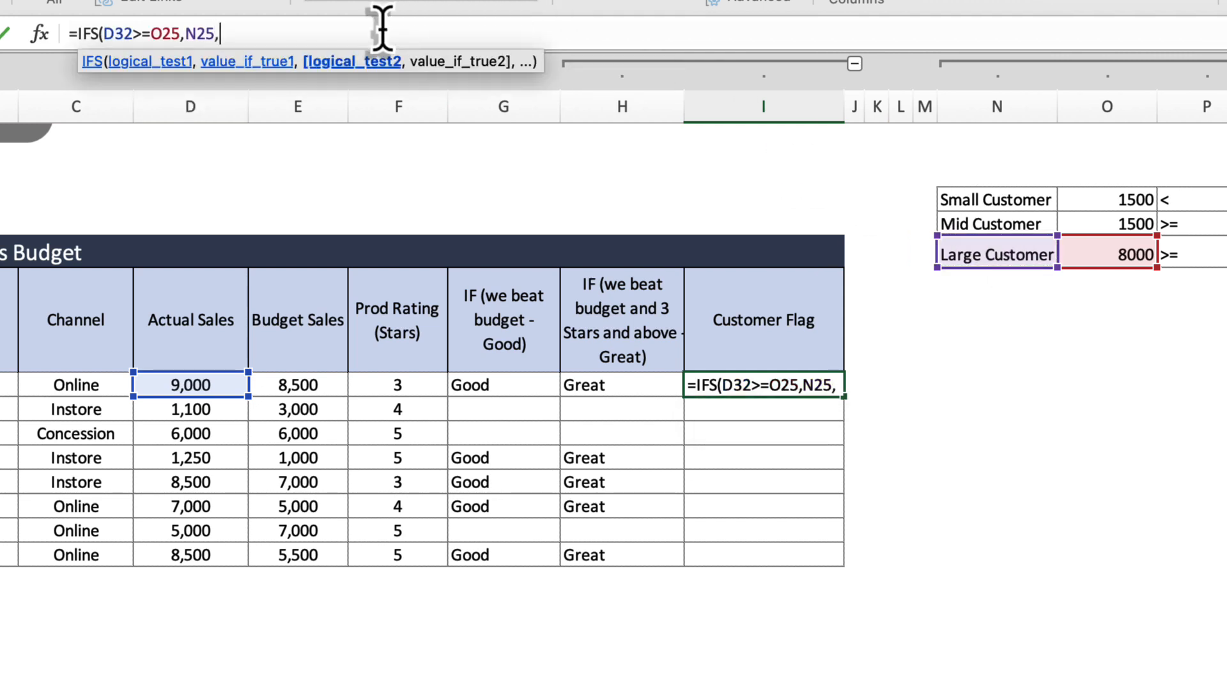
left_click(176, 387)
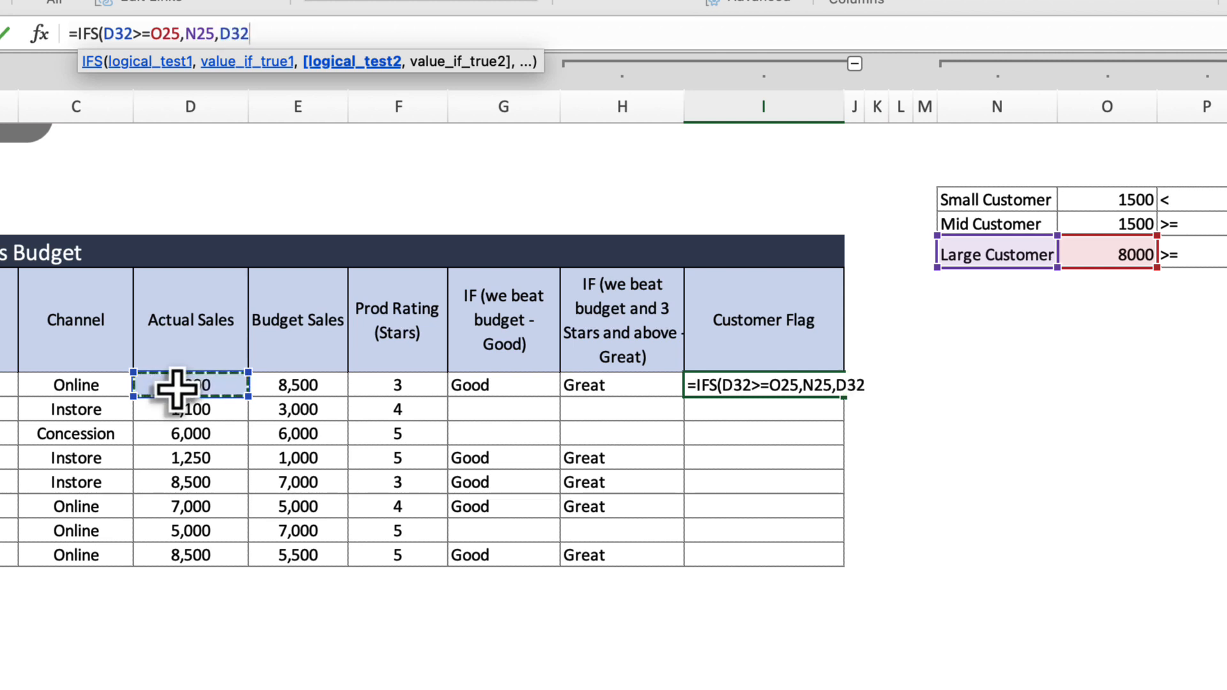
type(">=")
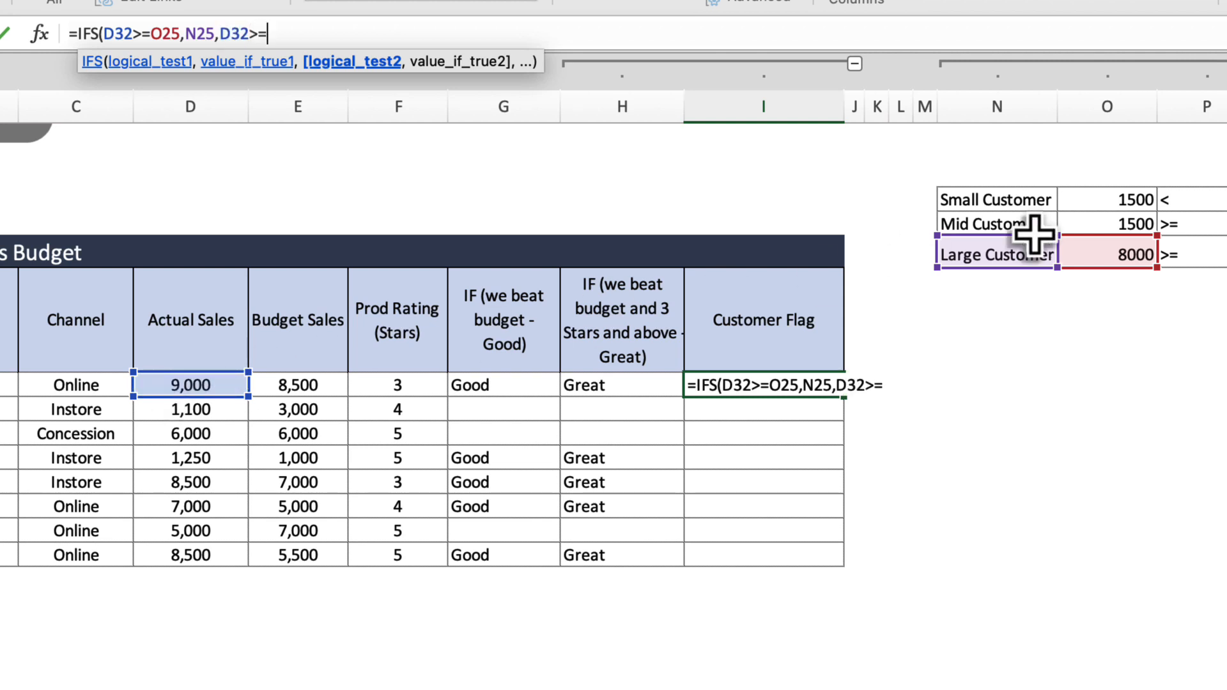
left_click(1095, 224)
type(",")
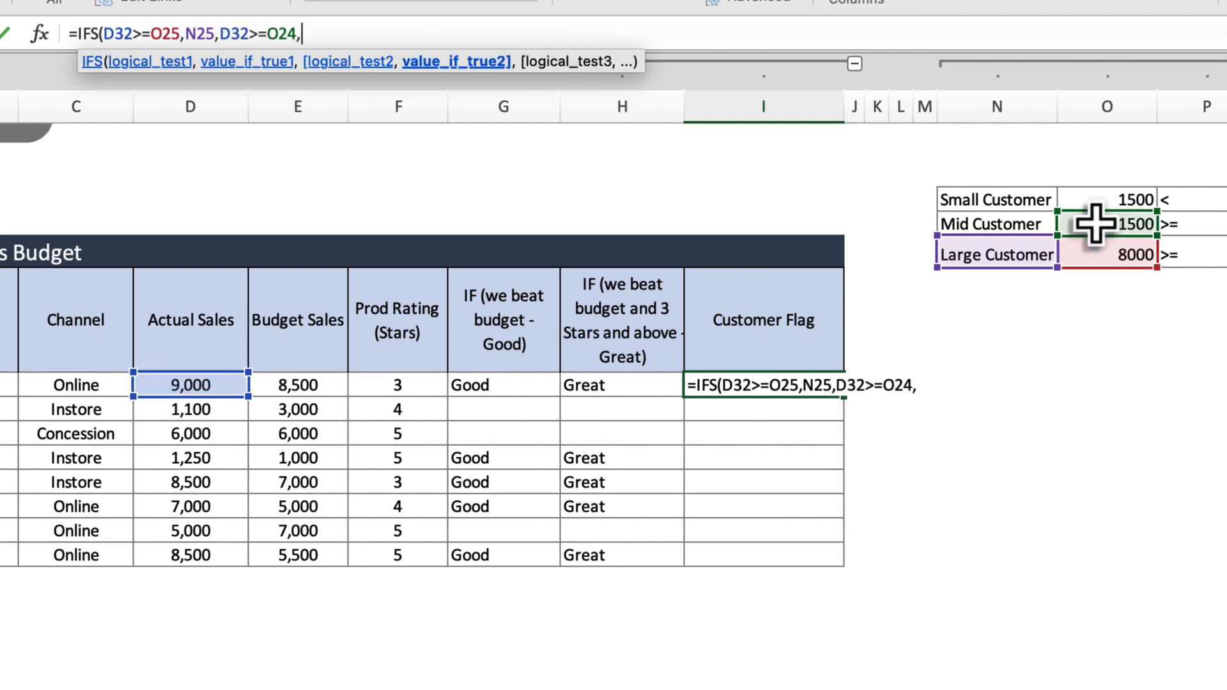
left_click(1003, 223)
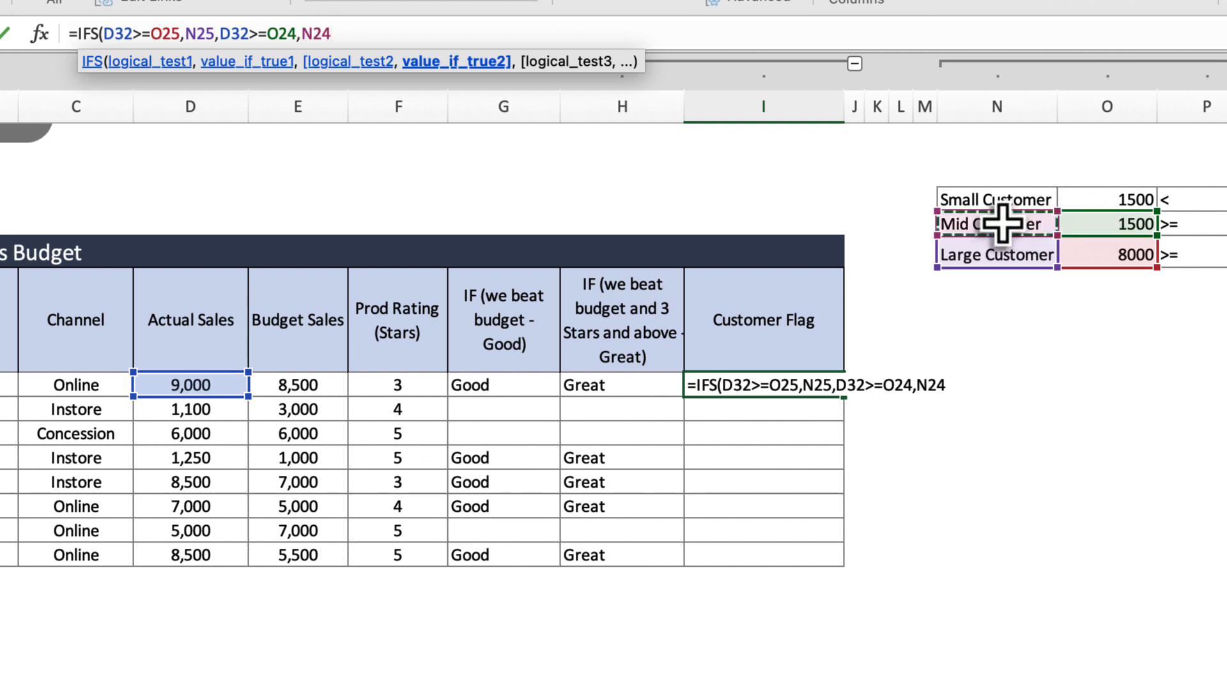
- Add a third test, D32<O23, to the IFS formula, returning the Small Customer label in N23
type(",")
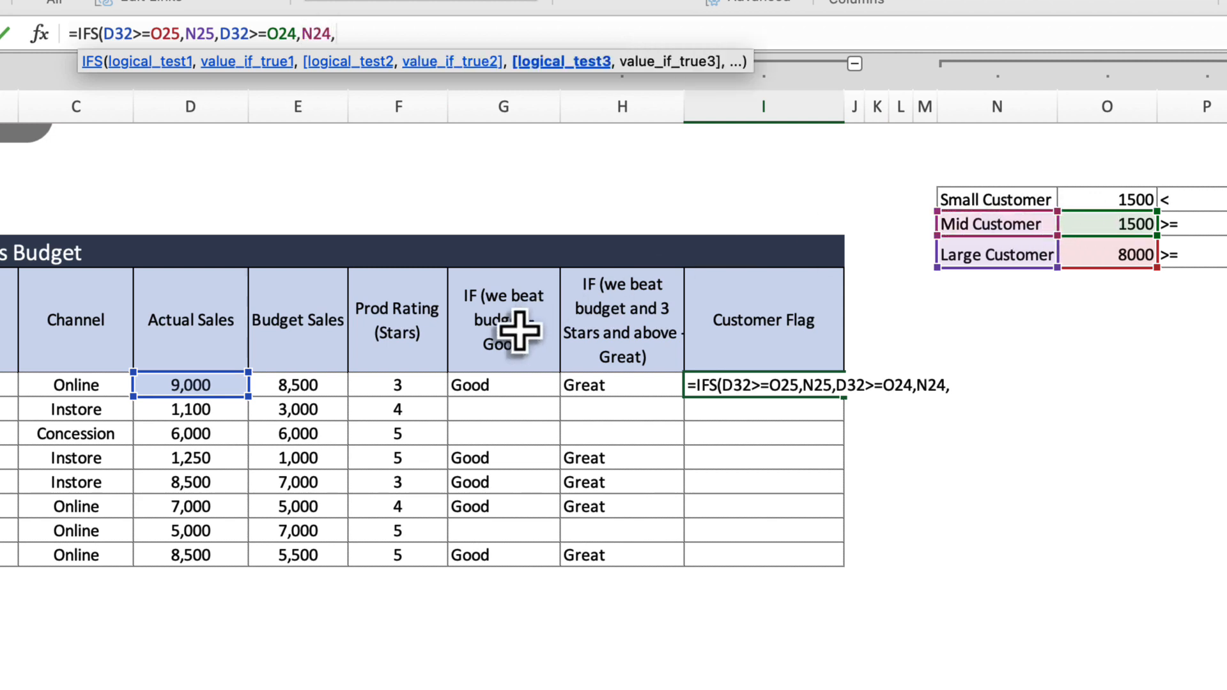
left_click(196, 383)
type("<")
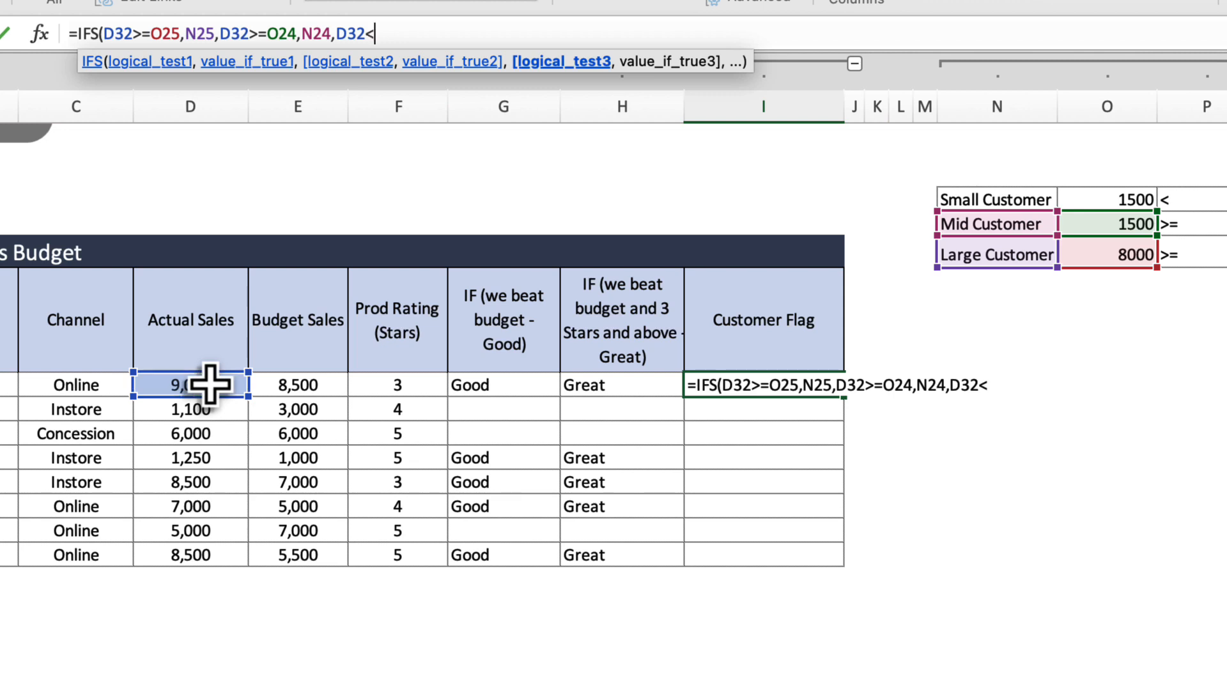
left_click(1106, 199)
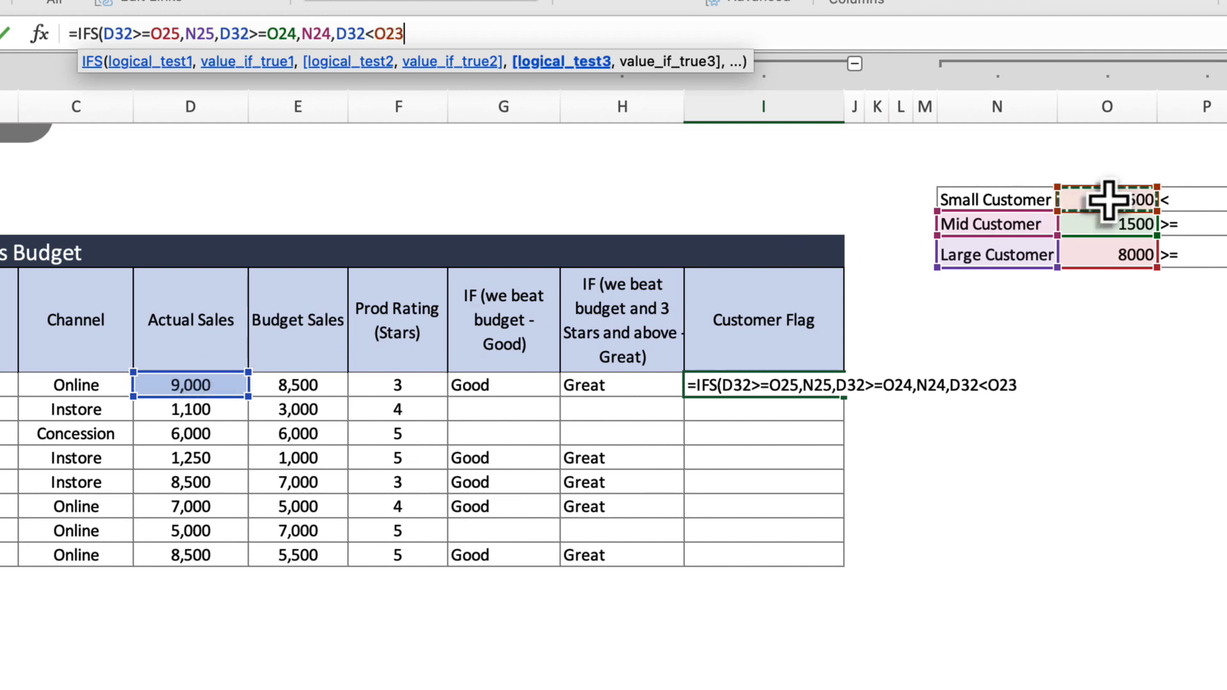
type(",")
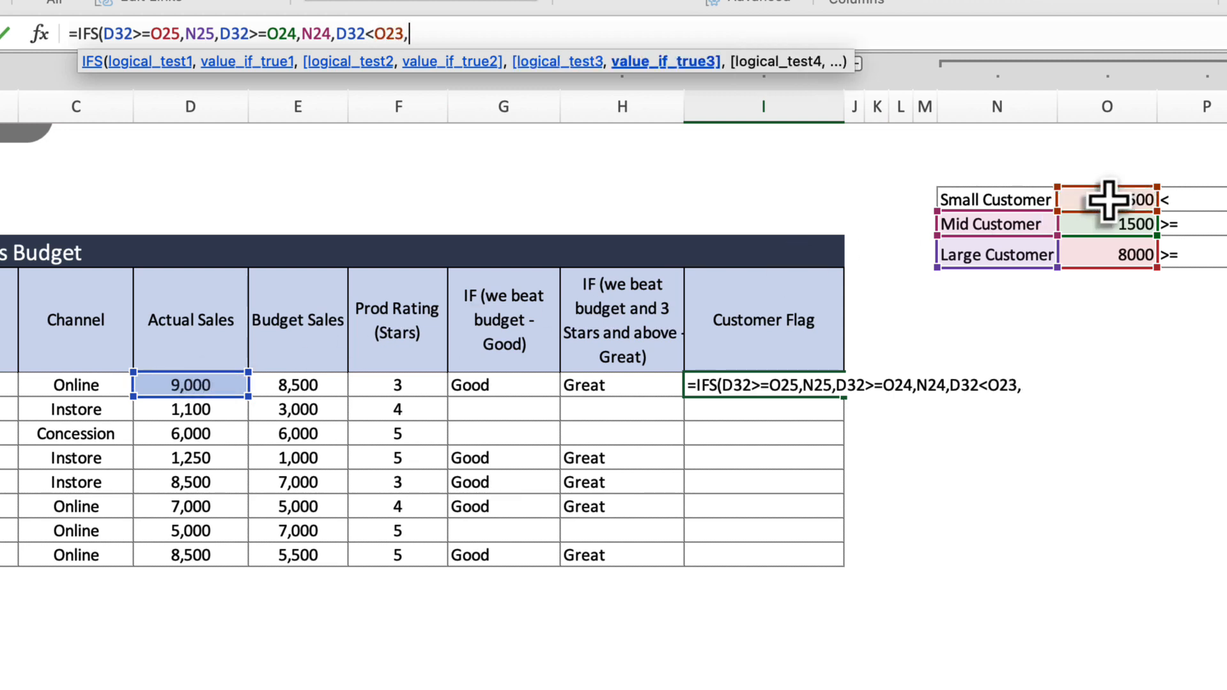
left_click(1022, 197)
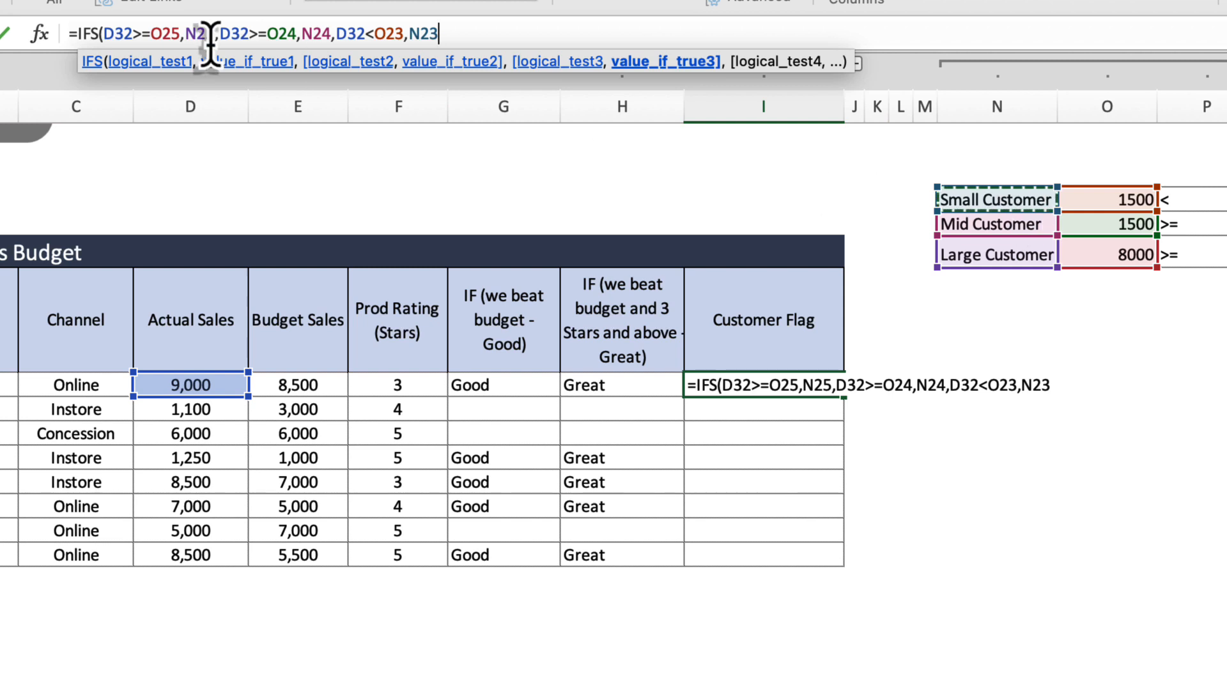
- Make the N and O column references in the IFS formula absolute, complete it, and fill it down to I39
left_click_drag(152, 33, 215, 33)
key("F4")
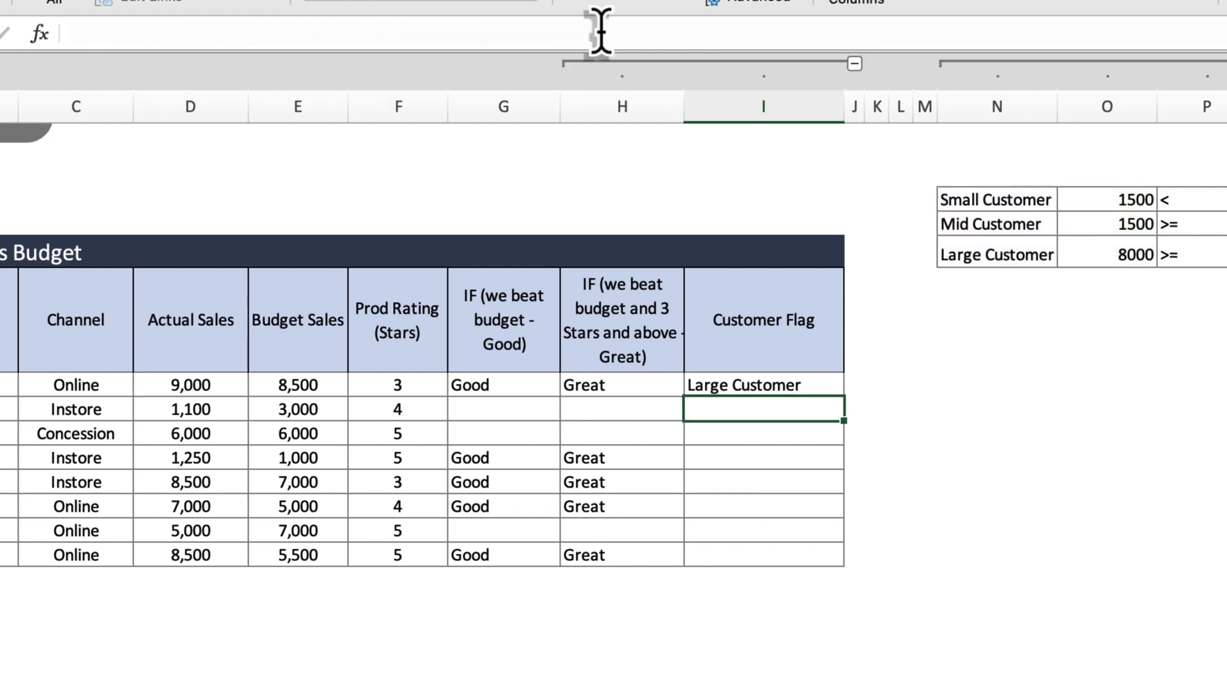
key("Up")
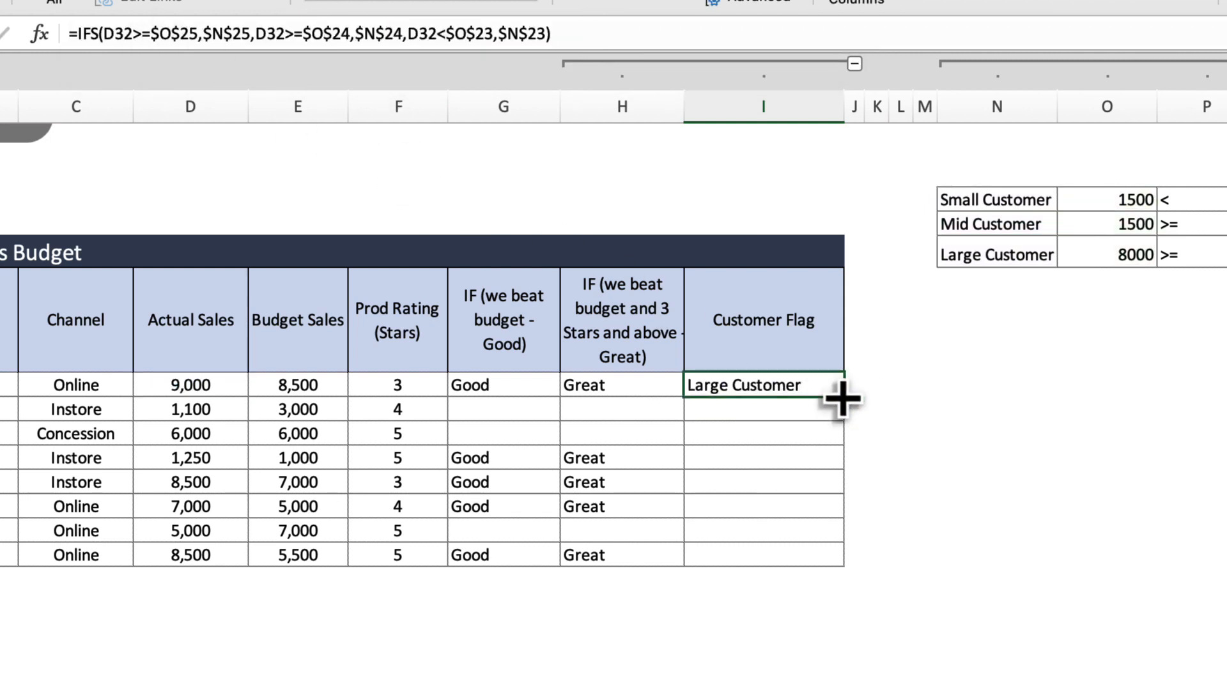
left_click_drag(842, 399, 841, 557)
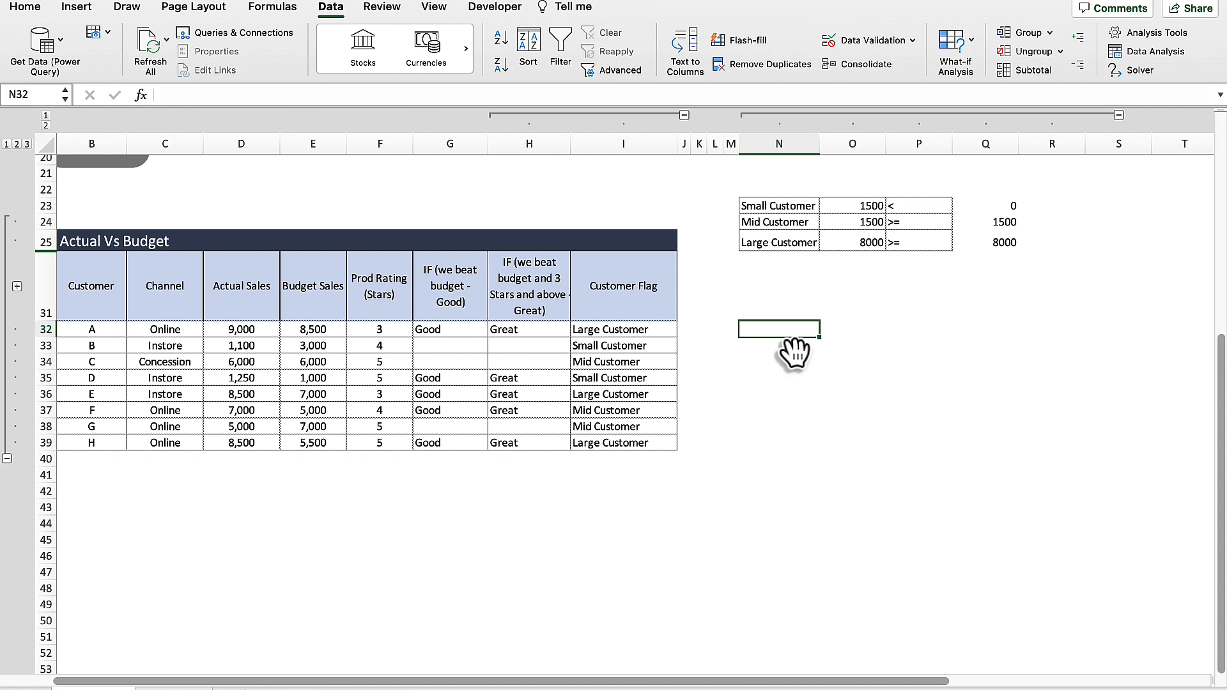
- Start an XLOOKUP formula in N32 that looks up D32 in Q23:Q25 and returns from N23:N25
type("=XL")
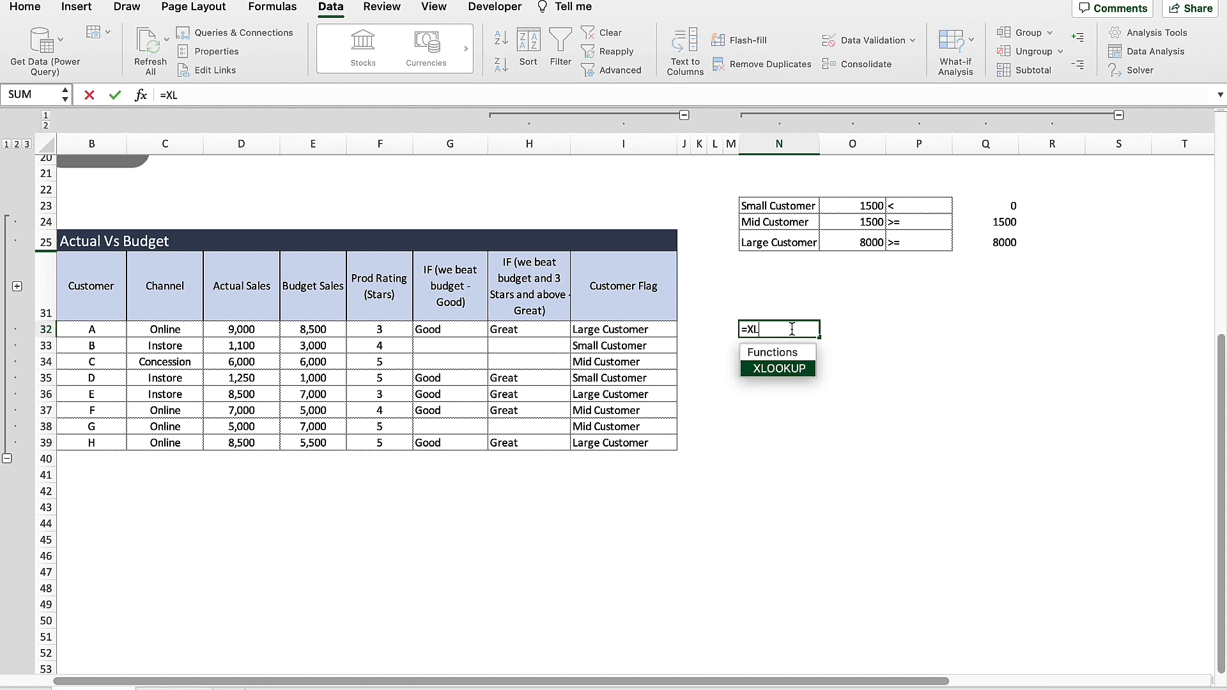
key("Tab")
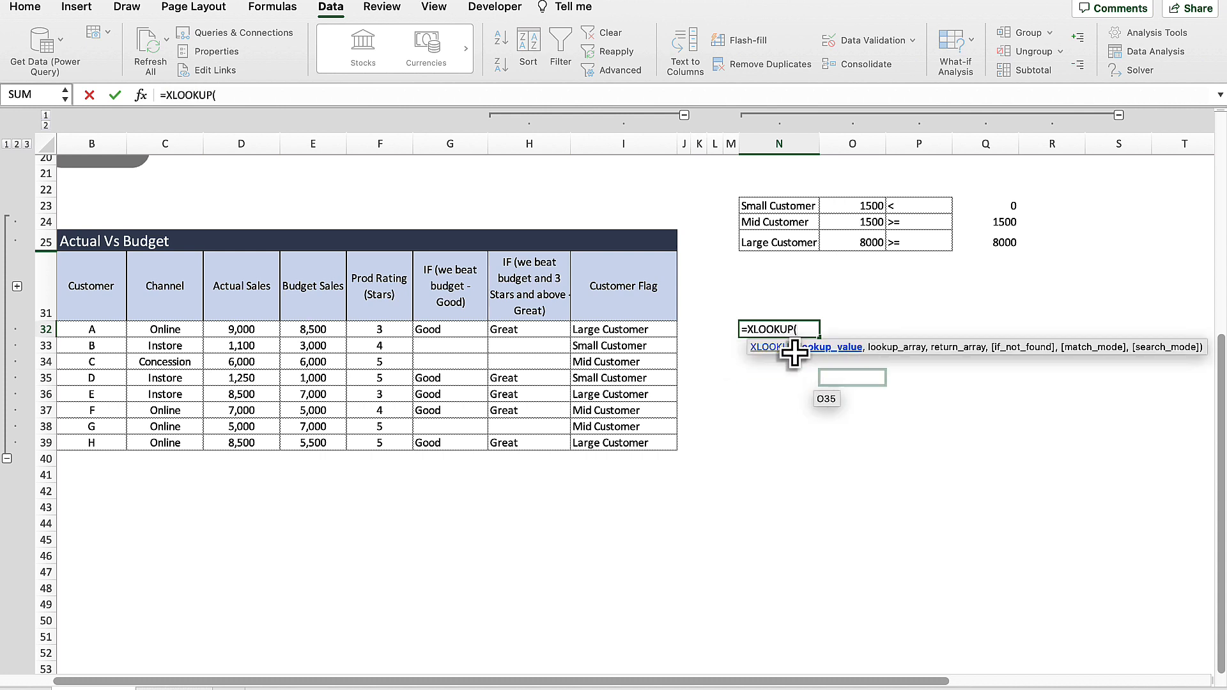
left_click(247, 329)
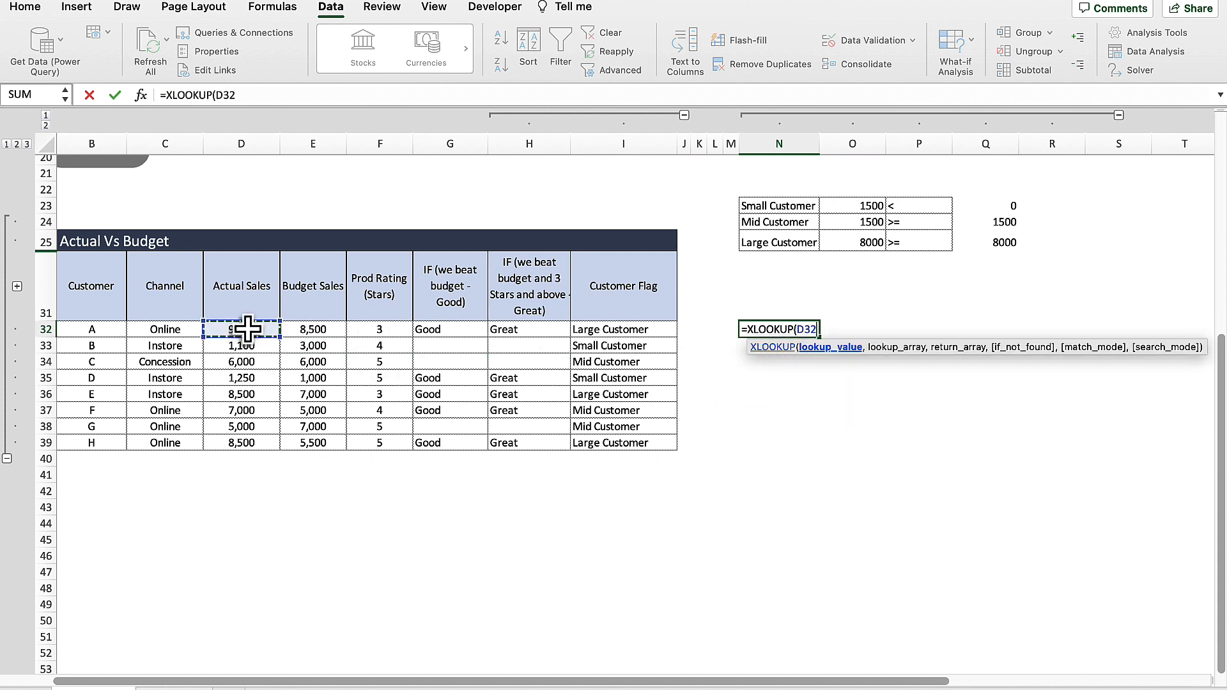
type(",")
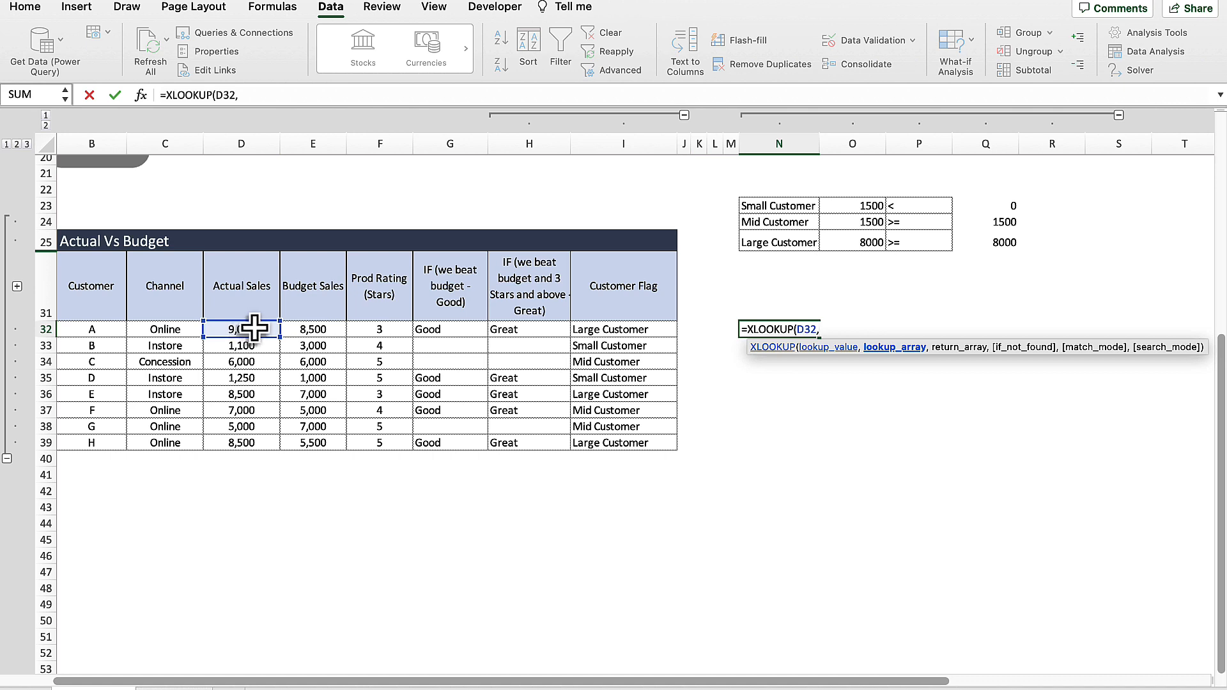
left_click(1000, 207)
left_click_drag(1000, 207, 1000, 239)
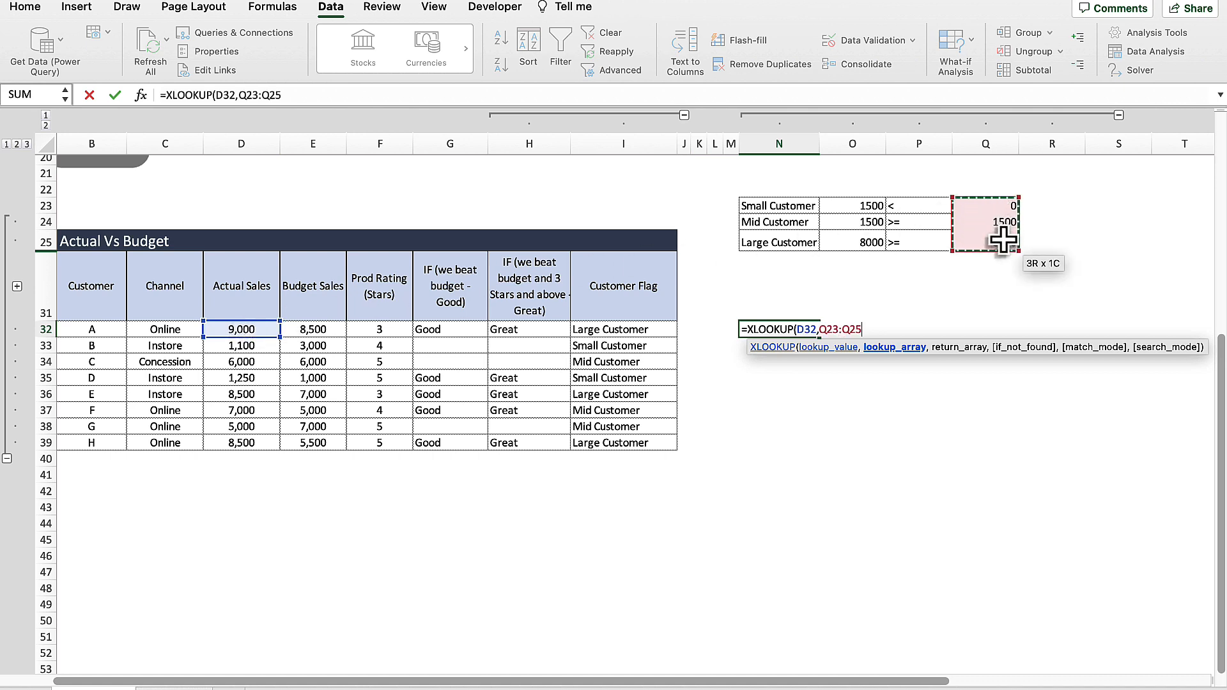
type(",")
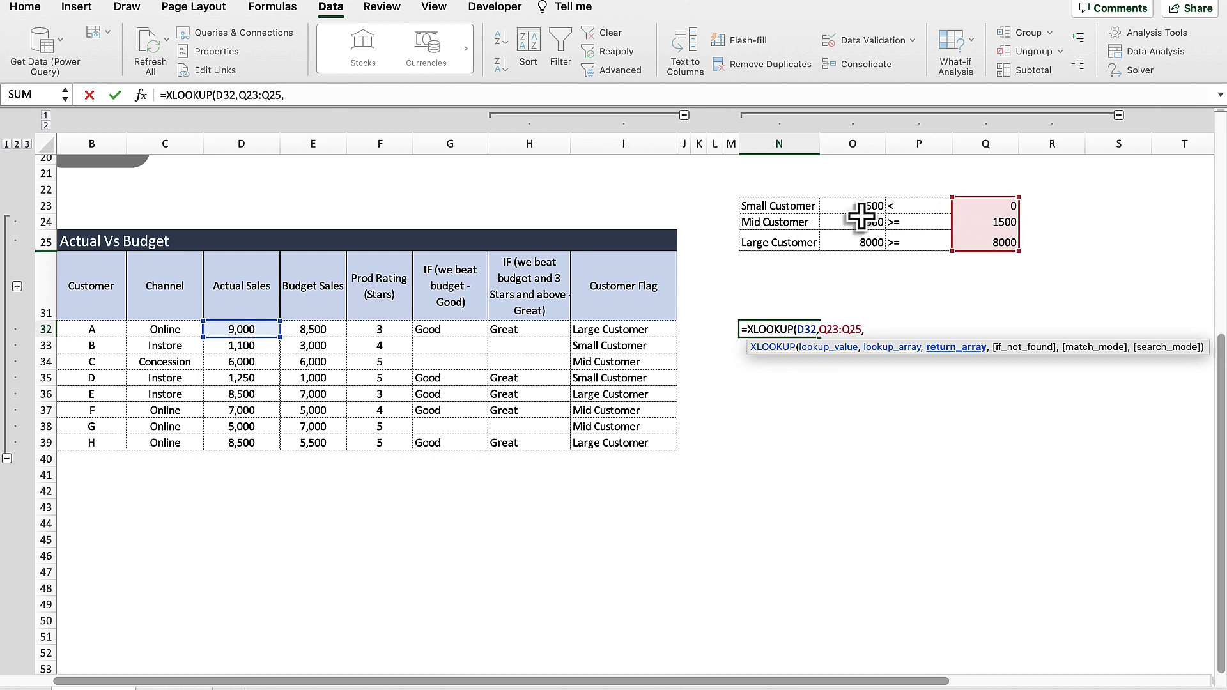
left_click_drag(787, 203, 794, 239)
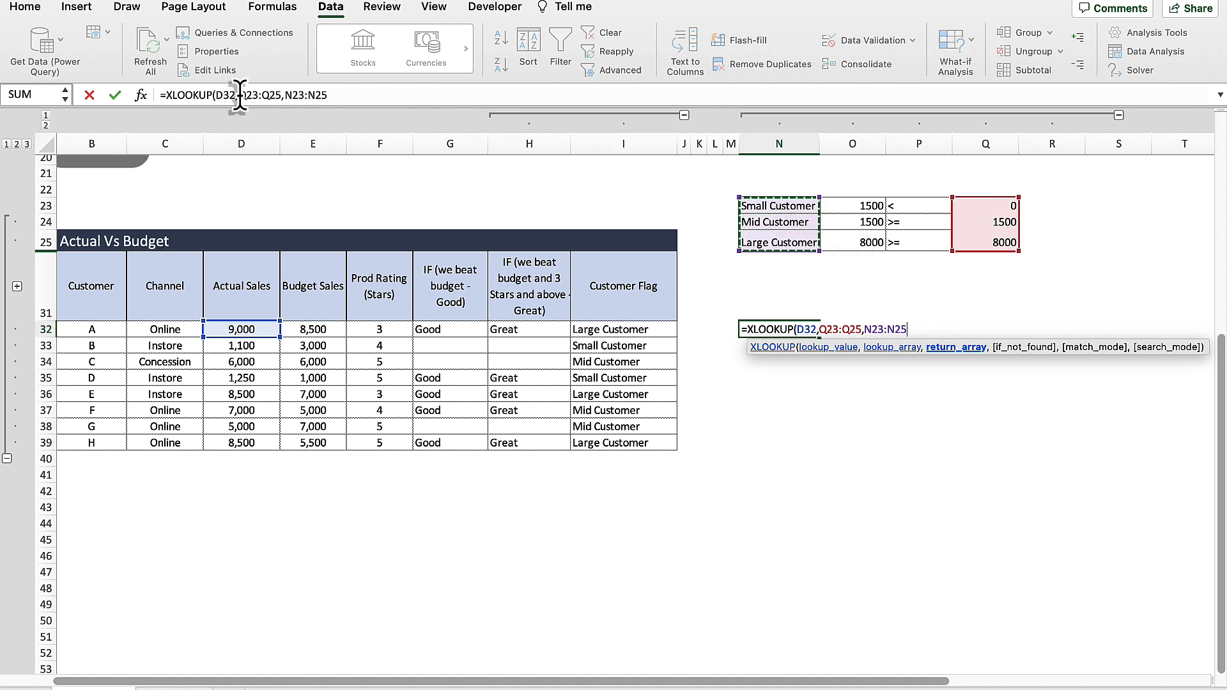
- Make the lookup range Q23:Q25 and return range N23:N25 absolute in the XLOOKUP formula
left_click_drag(239, 95, 387, 97)
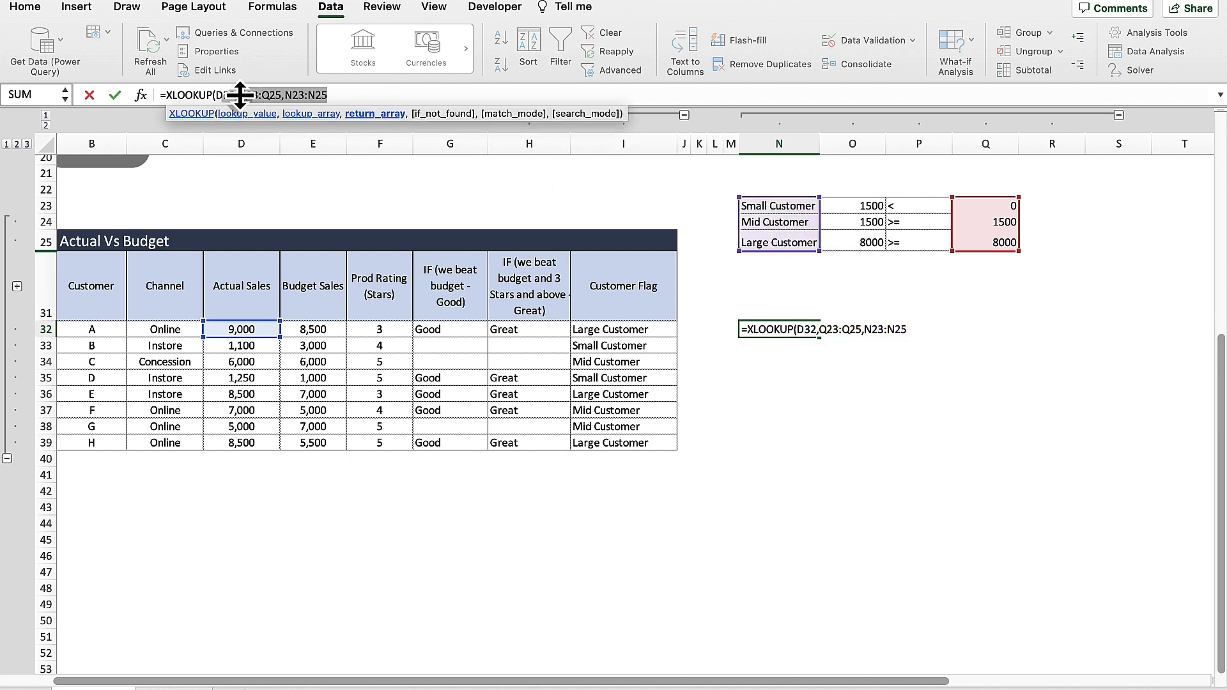
key("F4")
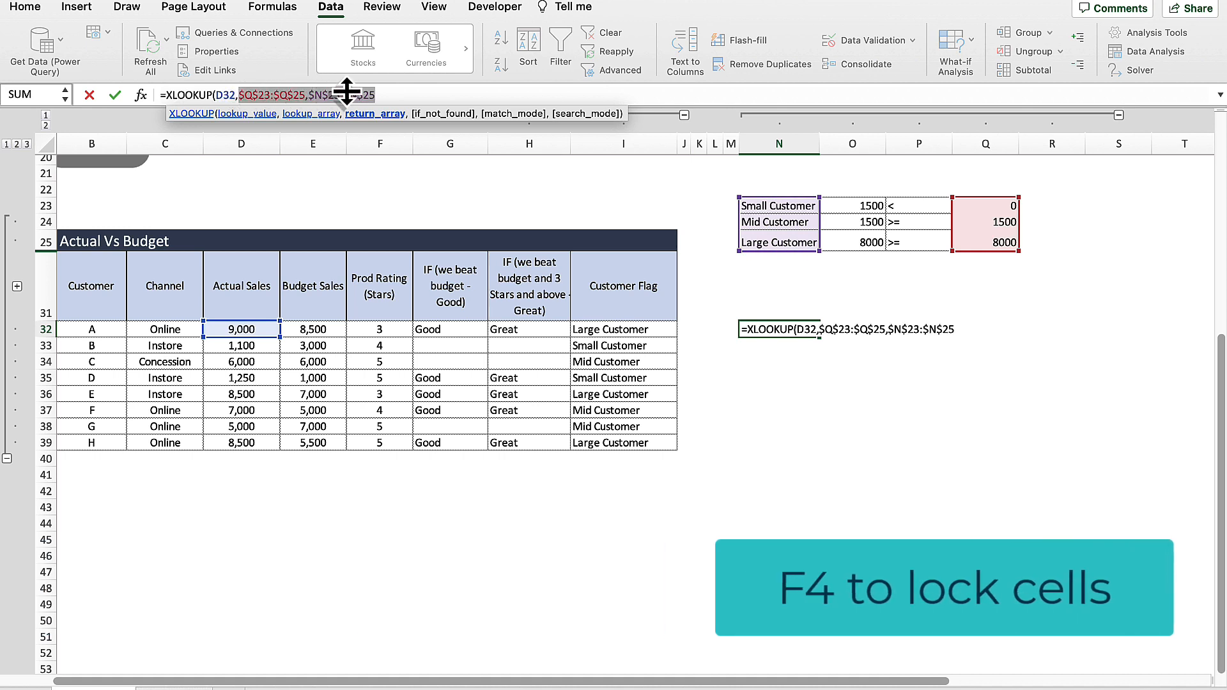
left_click(397, 89)
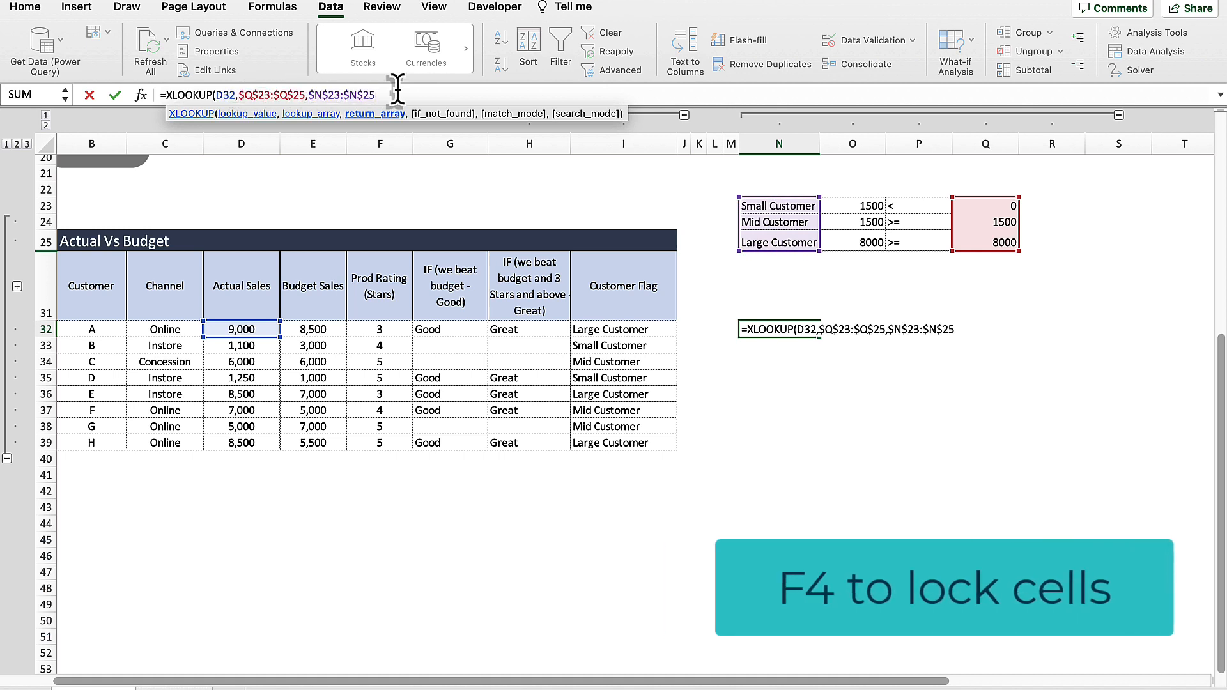
- Leave the if_not_found argument empty, set match mode to -1 for exact match or next smaller item, and complete the XLOOKUP formula
type(",")
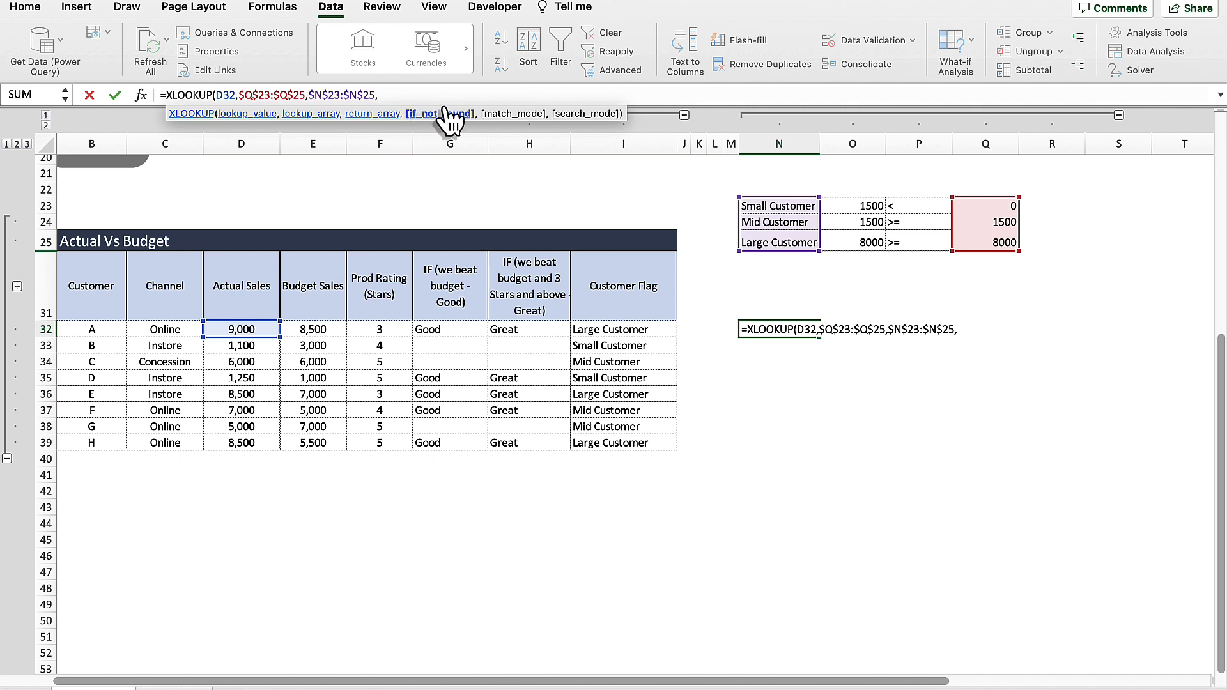
type(",")
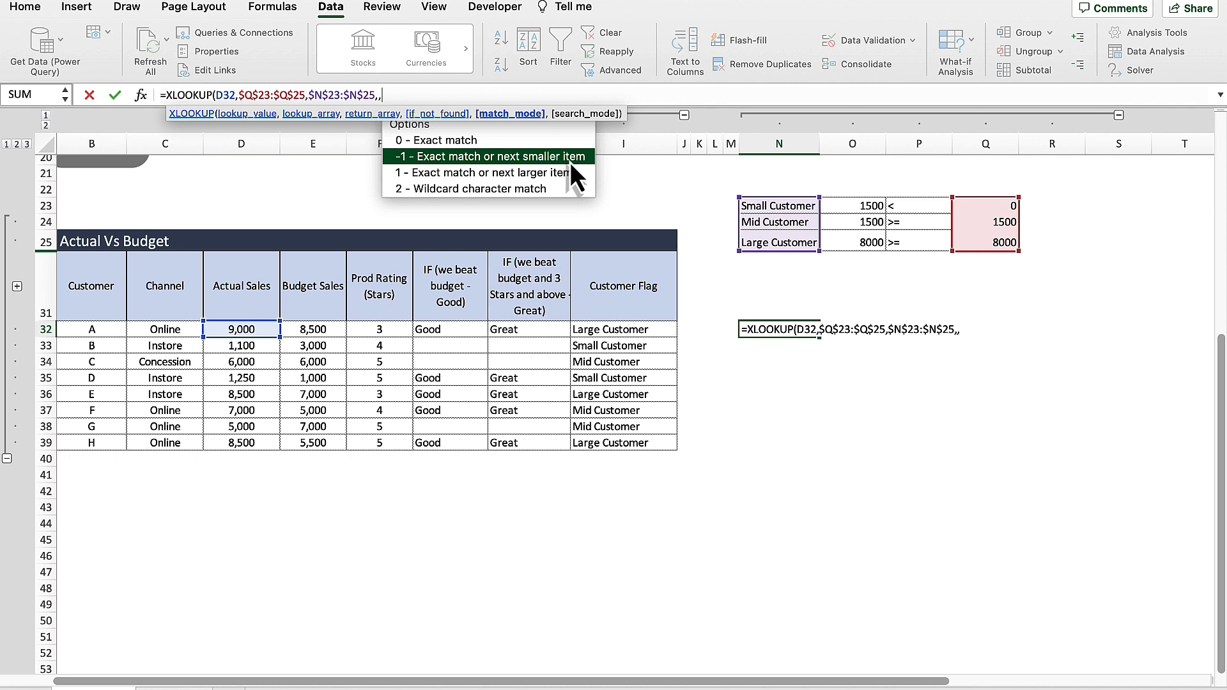
type("-1")
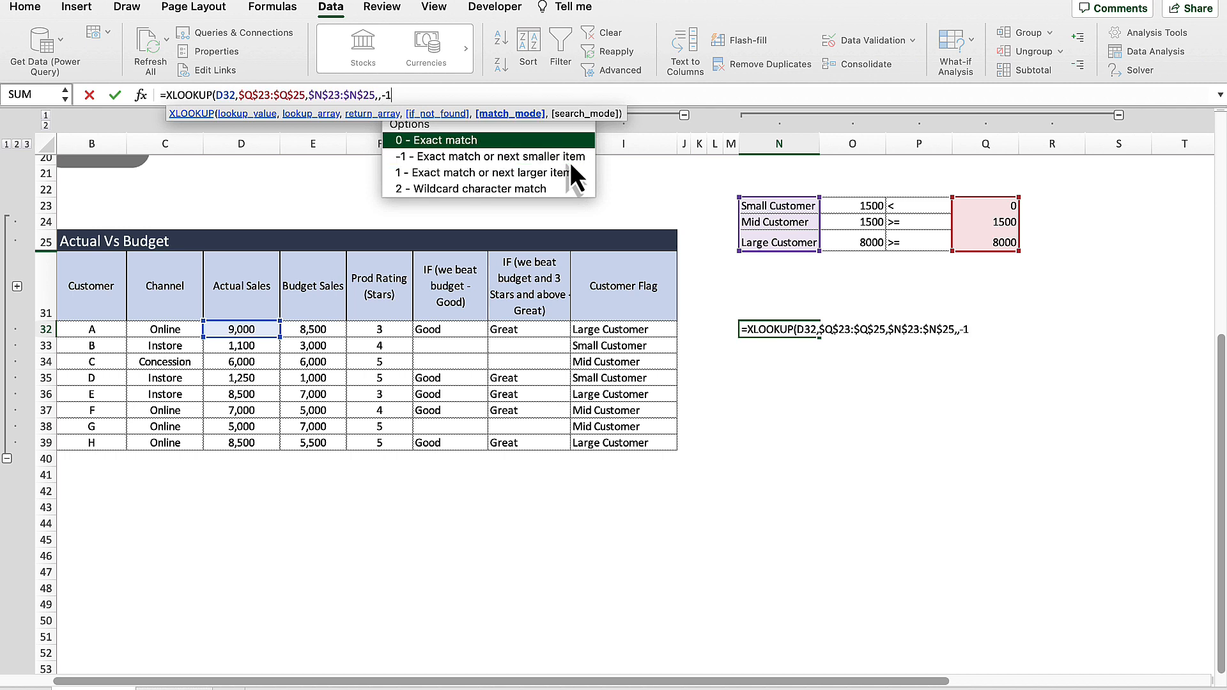
type(")")
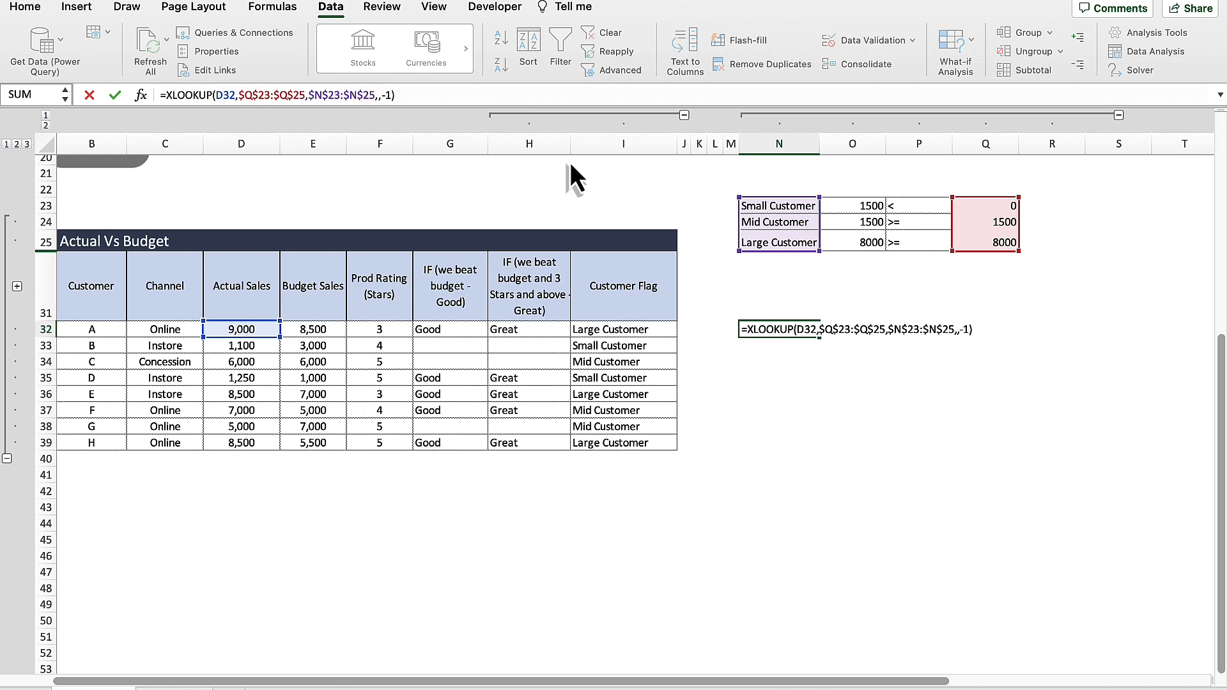
key("Return")
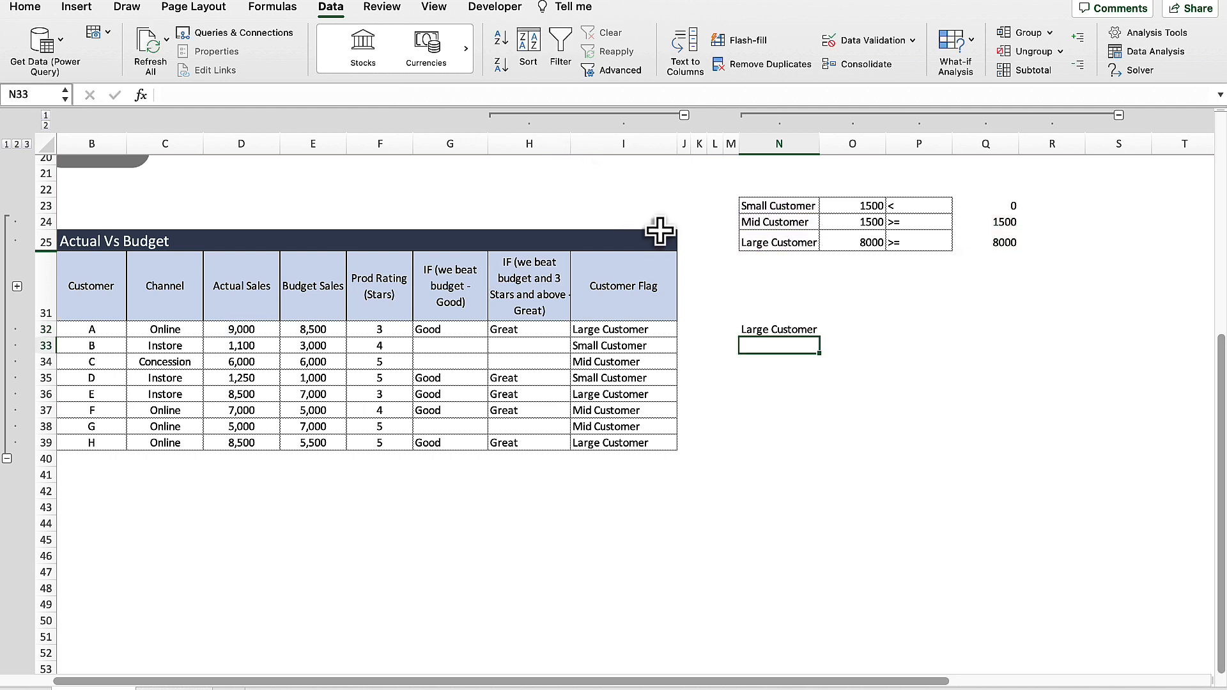
- Fill the XLOOKUP formula from N32 down to N39
left_click(783, 329)
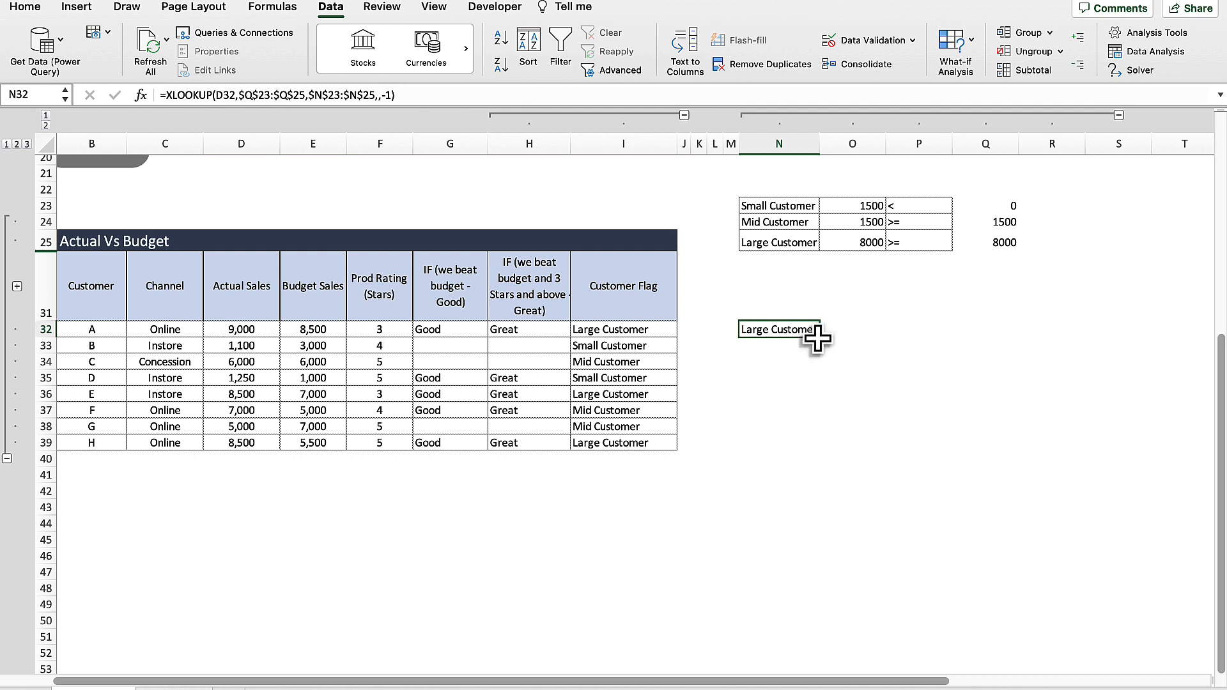
left_click_drag(818, 337, 823, 451)
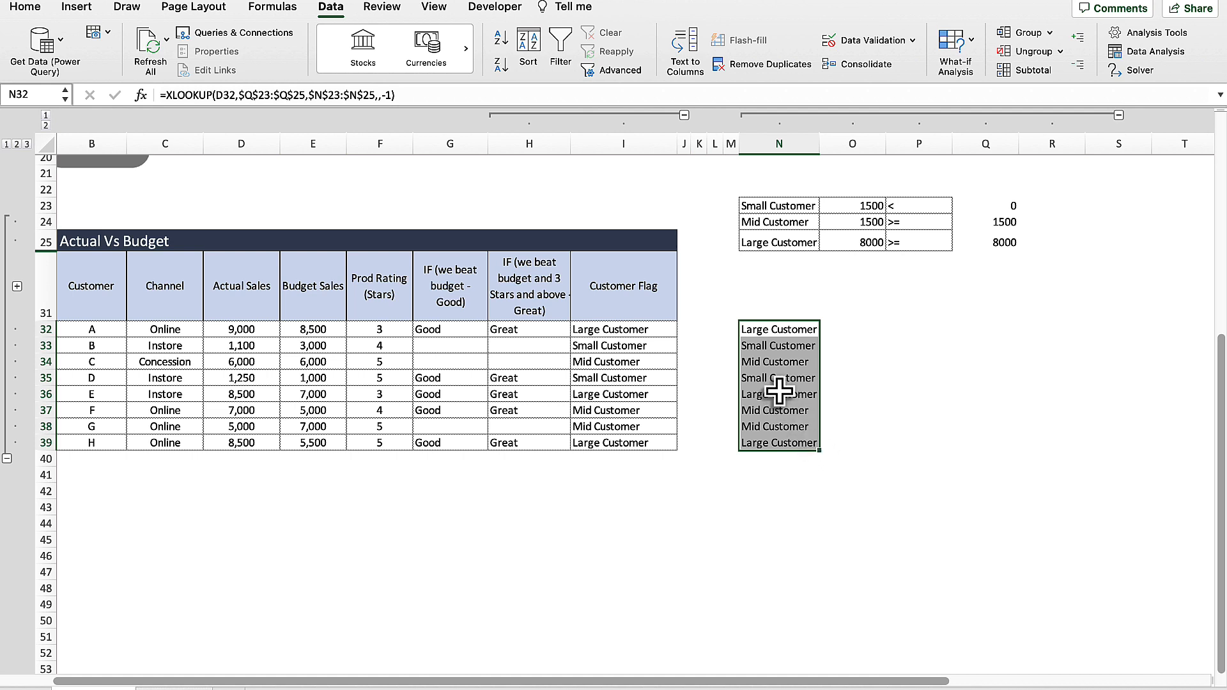
left_click(779, 332)
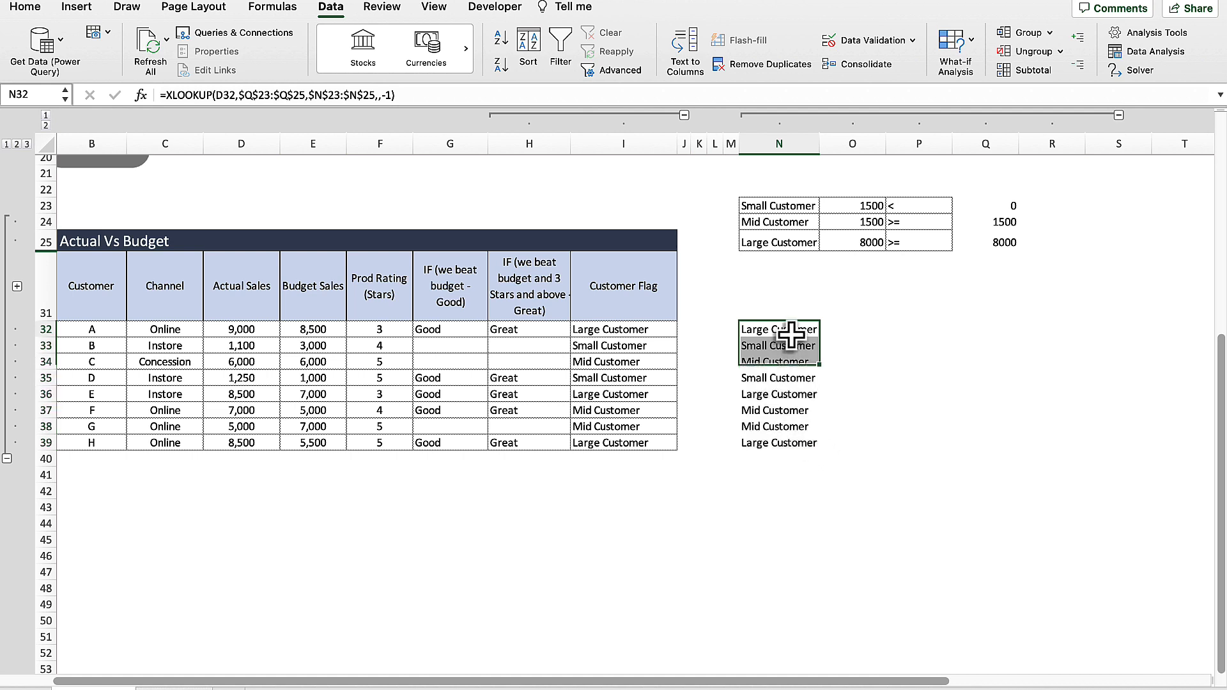